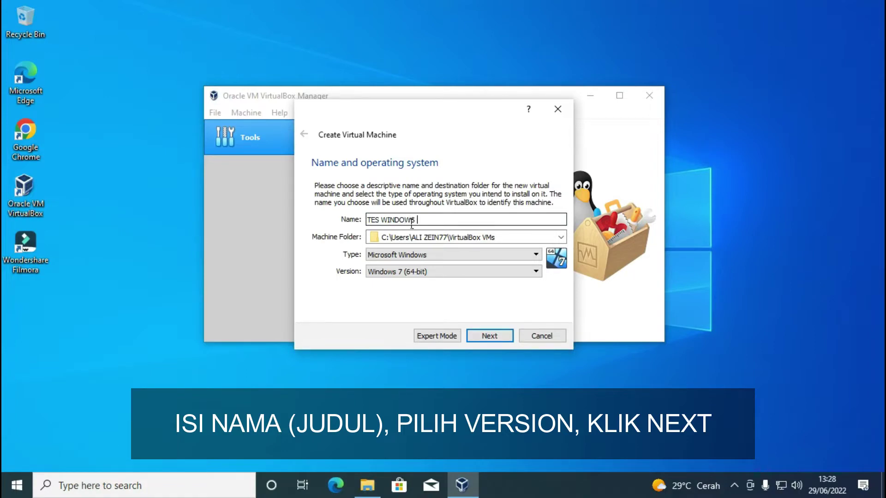
Name the new virtual machine TES WINDOWS 8.1, with version Windows 8.1 (64-bit), and allocate 1635 MB of memory.
{"action": "type", "text": "8.1"}
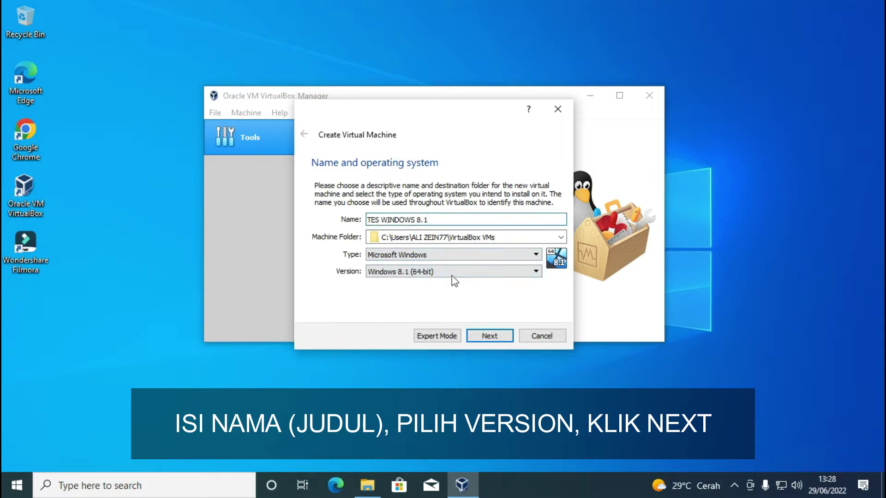
{"action": "left_click", "coordinate": [466, 272]}
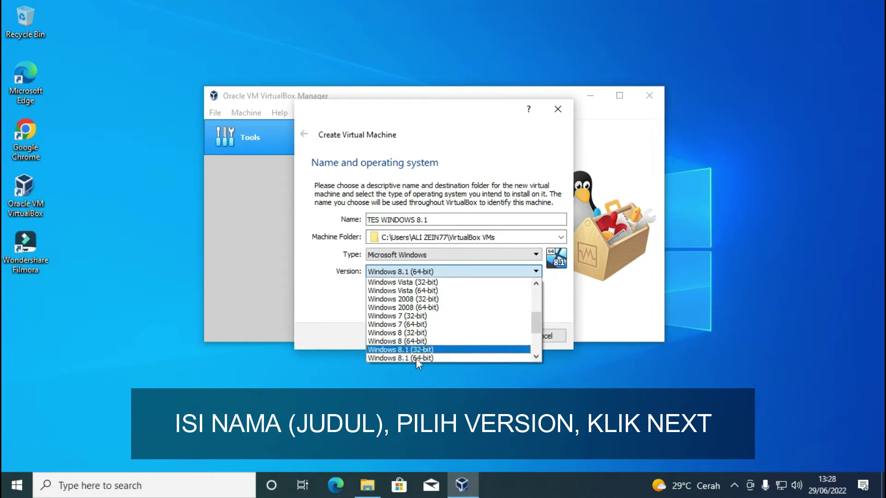
{"action": "left_click", "coordinate": [400, 358]}
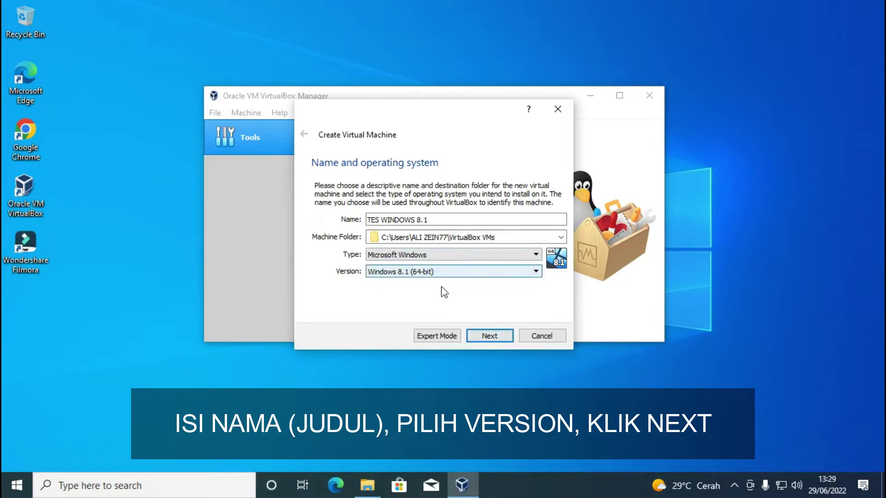
{"action": "left_click", "coordinate": [492, 338]}
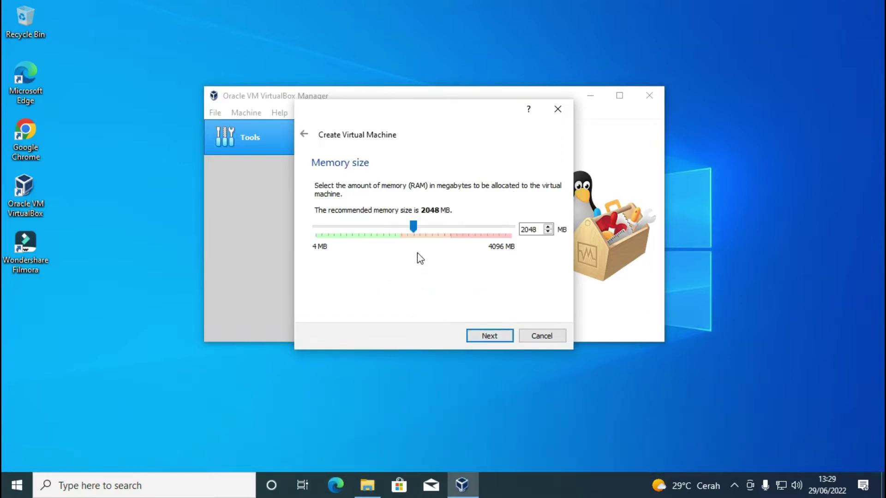
{"action": "left_click_drag", "start_coordinate": [412, 225], "coordinate": [390, 230]}
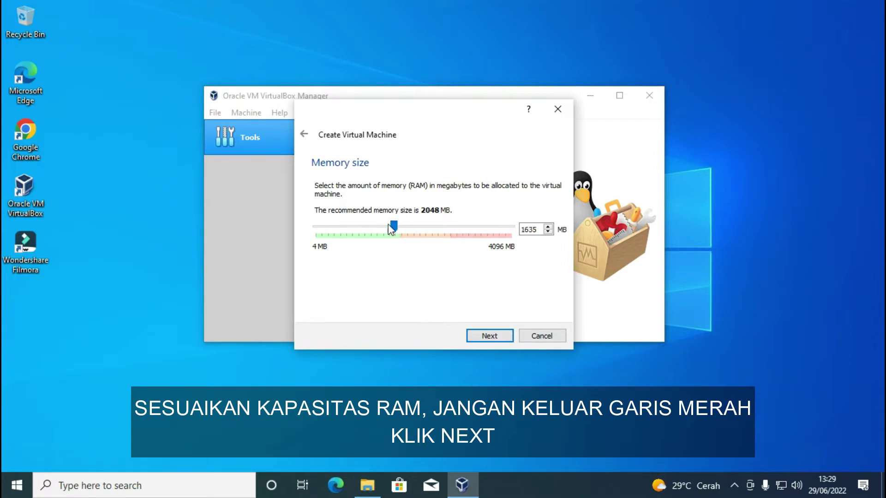
{"action": "left_click", "coordinate": [488, 337]}
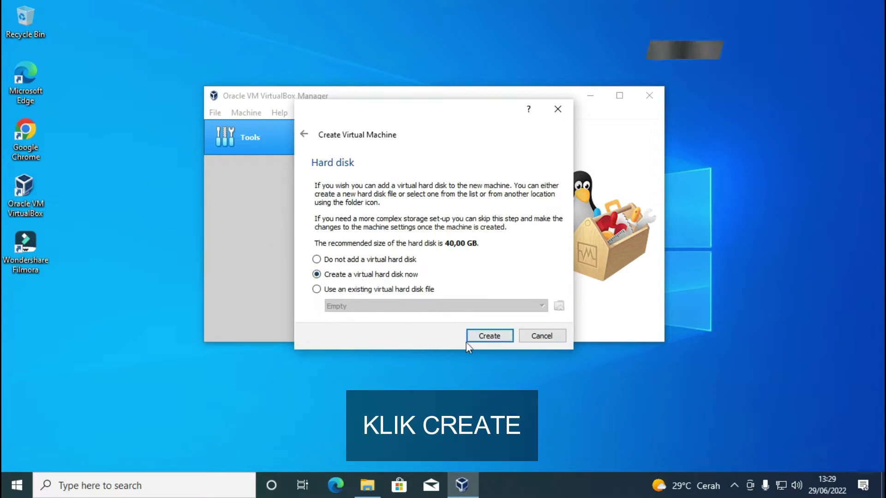
Create a dynamically allocated 40 GB virtual hard disk of type VHD for the new machine.
{"action": "left_click", "coordinate": [490, 336]}
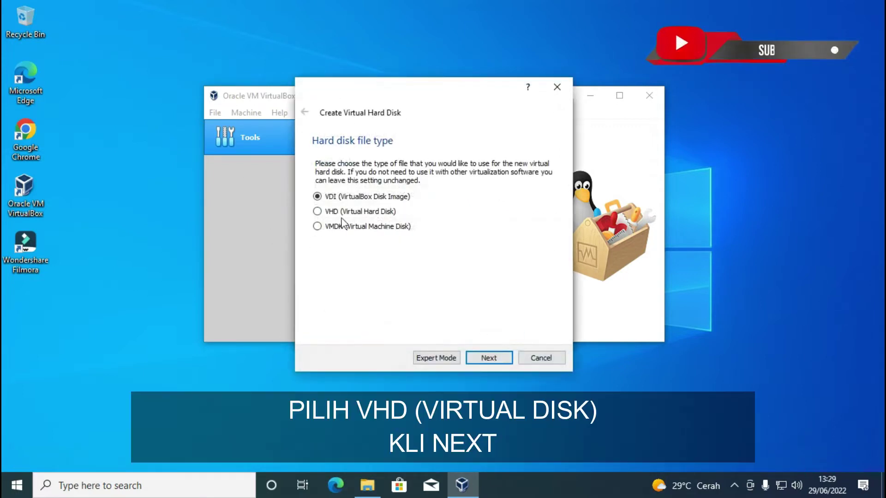
{"action": "left_click", "coordinate": [317, 211]}
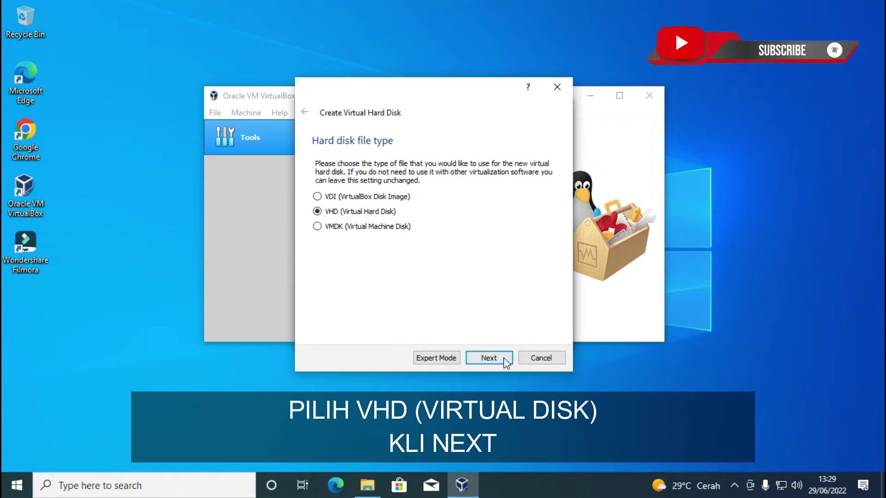
{"action": "left_click", "coordinate": [488, 359]}
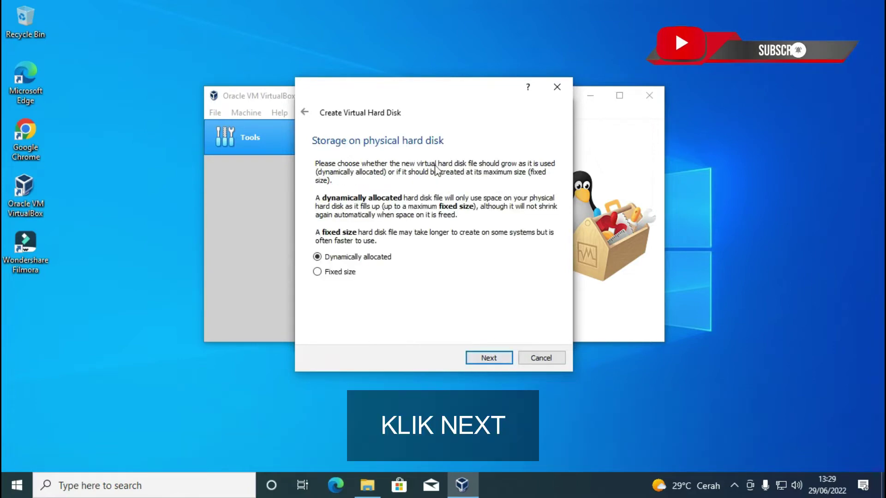
{"action": "left_click", "coordinate": [488, 359]}
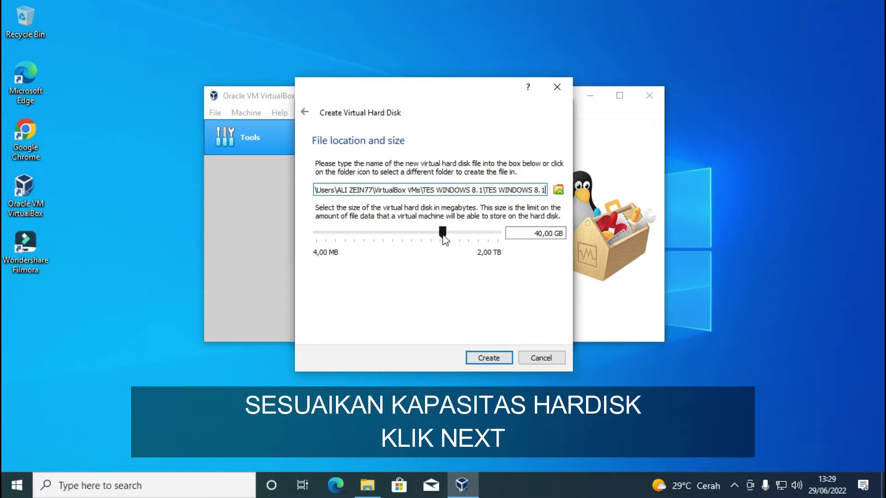
{"action": "left_click", "coordinate": [488, 358]}
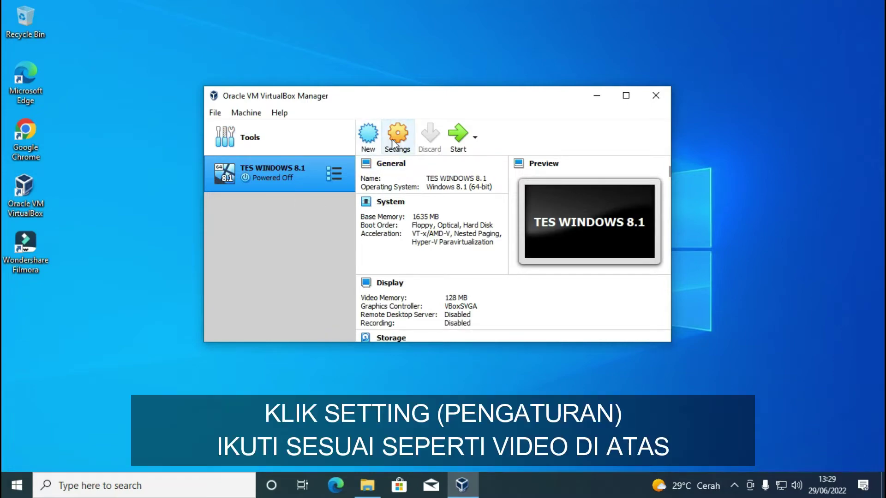
Set the processor count of the TES WINDOWS 8.1 machine to 2 CPUs in its system settings.
{"action": "left_click", "coordinate": [399, 139]}
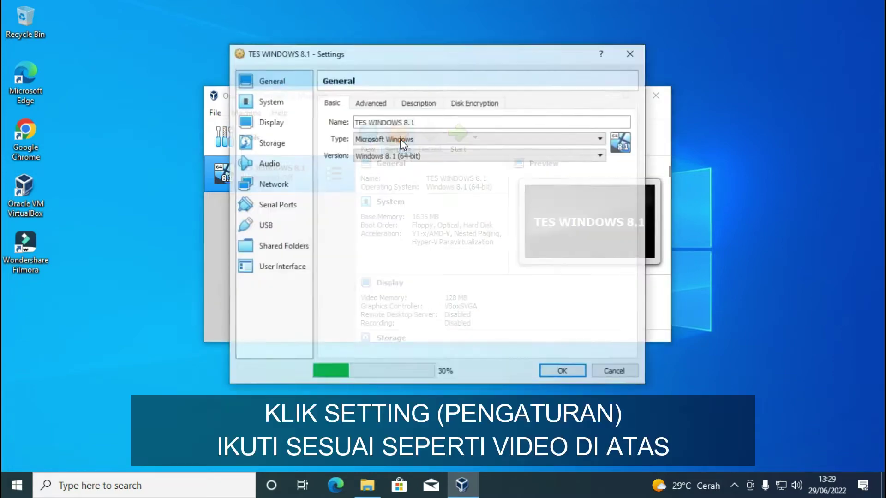
{"action": "left_click", "coordinate": [267, 106]}
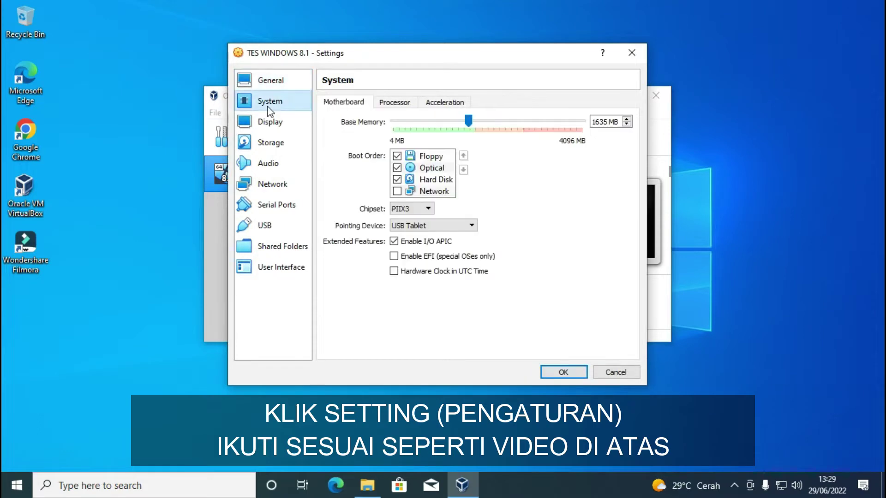
{"action": "left_click", "coordinate": [389, 107]}
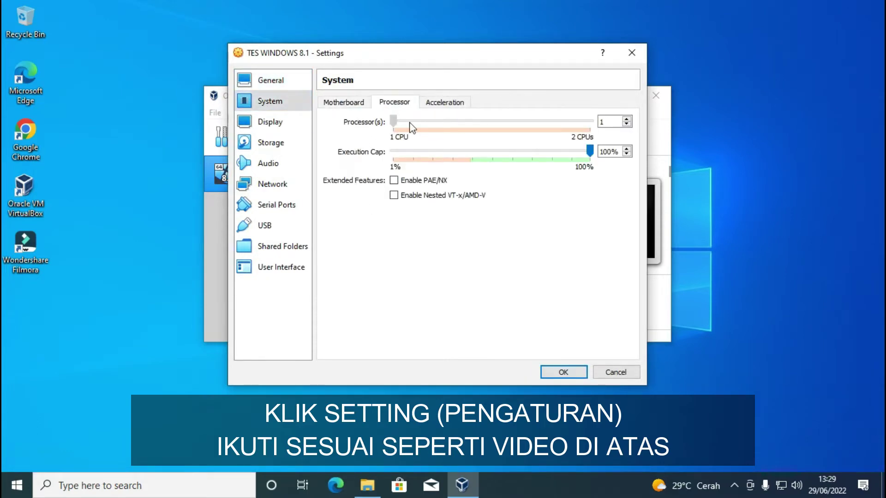
{"action": "left_click_drag", "start_coordinate": [394, 121], "coordinate": [572, 127]}
Attach the windows_8_1_pro_vl_x64_2971948 disk image to the empty optical drive and save the machine settings.
{"action": "left_click", "coordinate": [282, 122]}
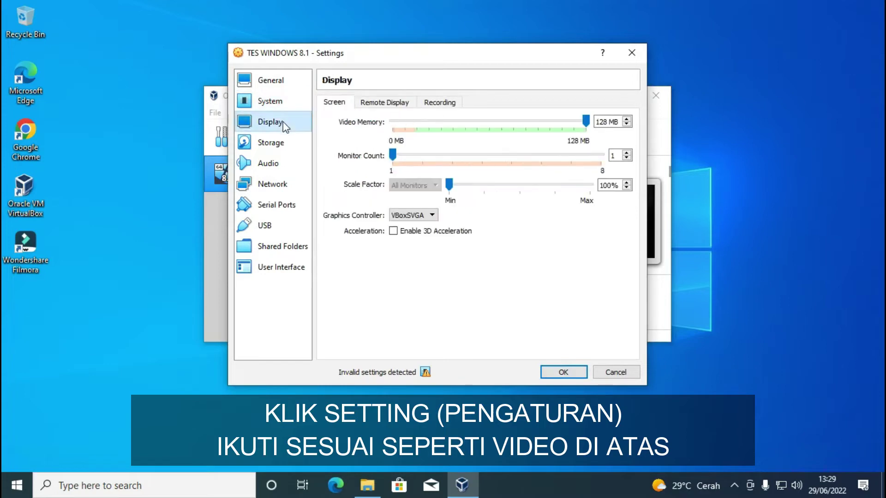
{"action": "left_click", "coordinate": [292, 149]}
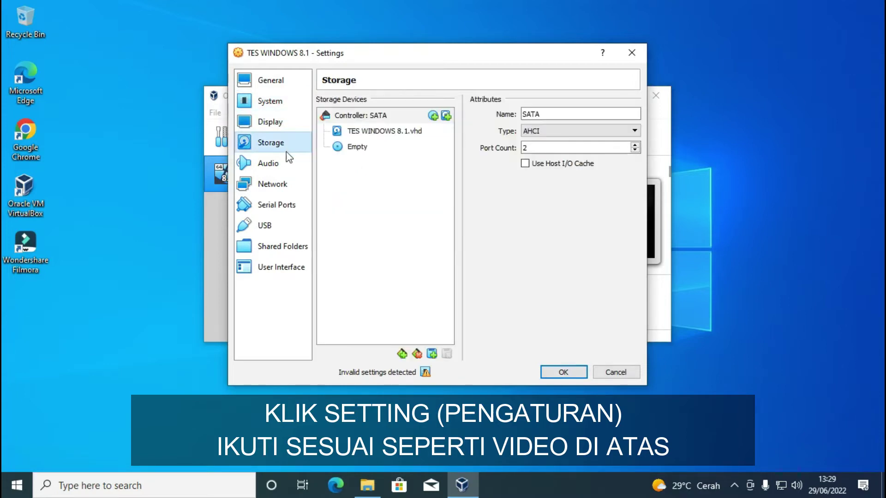
{"action": "left_click", "coordinate": [364, 147]}
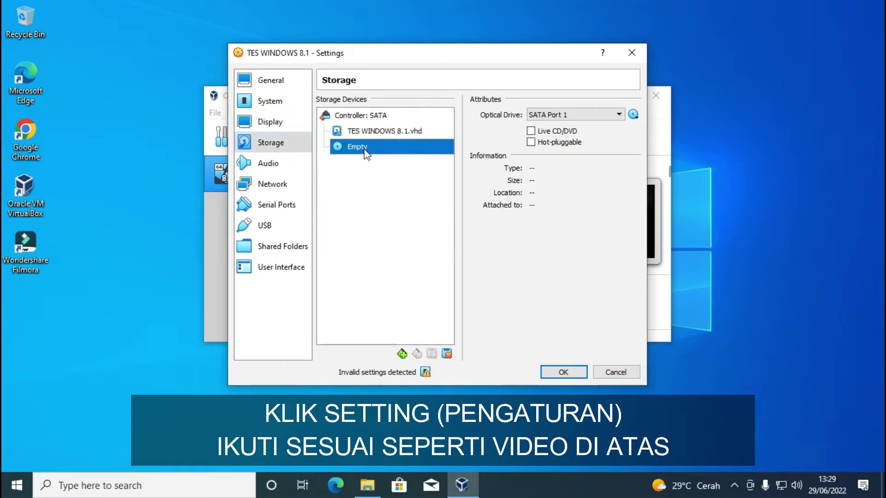
{"action": "left_click", "coordinate": [635, 115]}
{"action": "left_click", "coordinate": [664, 143]}
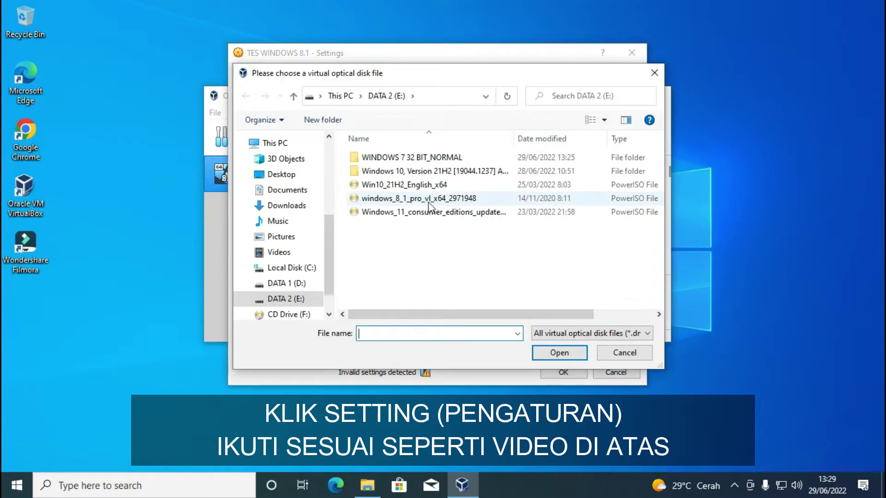
{"action": "left_click", "coordinate": [428, 205]}
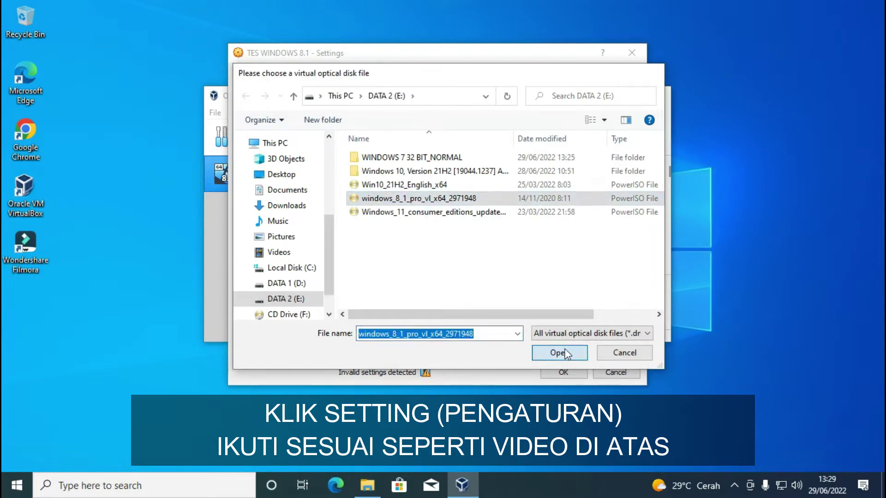
{"action": "left_click", "coordinate": [567, 355]}
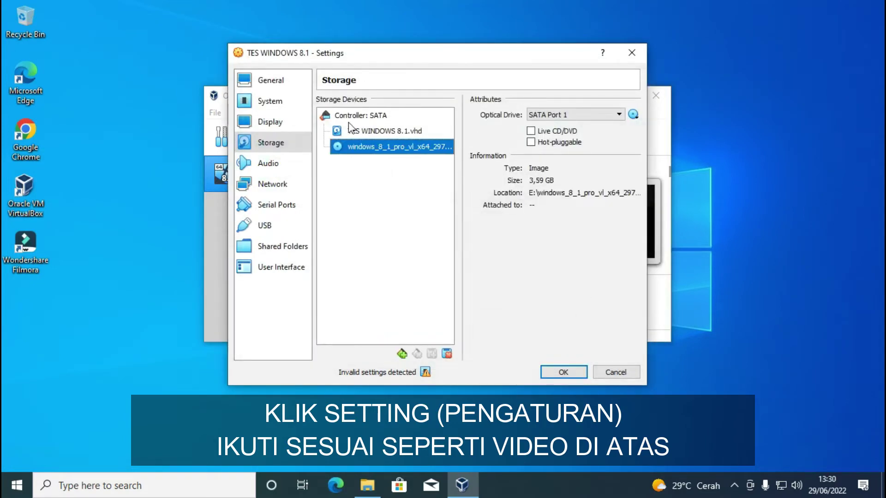
{"action": "left_click", "coordinate": [568, 369]}
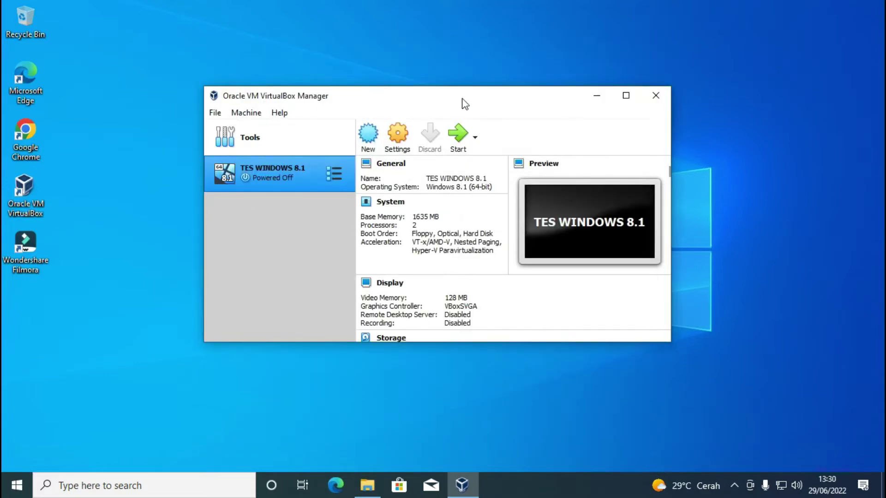
Start the TES WINDOWS 8.1 virtual machine and dismiss the keyboard capture and mouse integration notices.
{"action": "left_click_drag", "start_coordinate": [454, 96], "coordinate": [577, 125]}
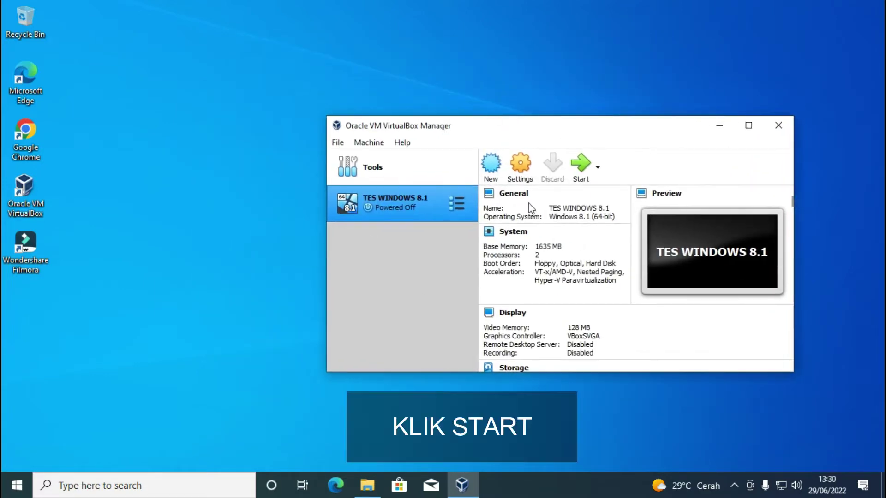
{"action": "left_click", "coordinate": [580, 165]}
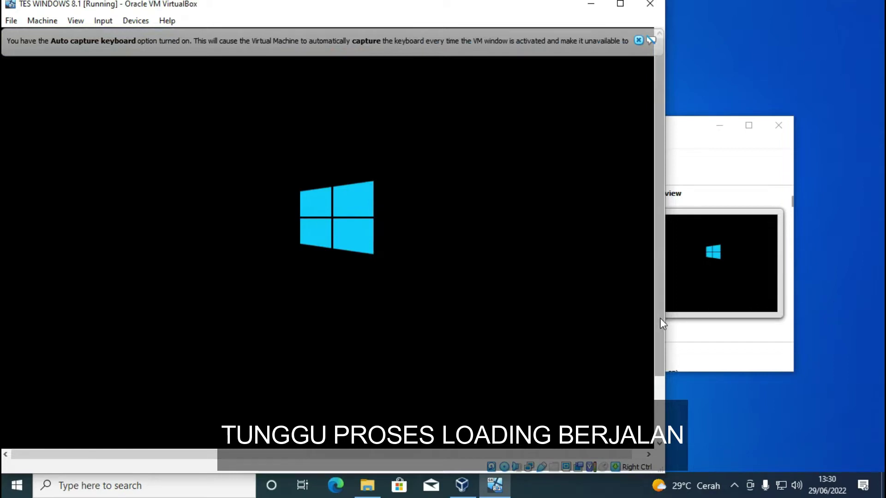
{"action": "left_click_drag", "start_coordinate": [660, 319], "coordinate": [657, 385]}
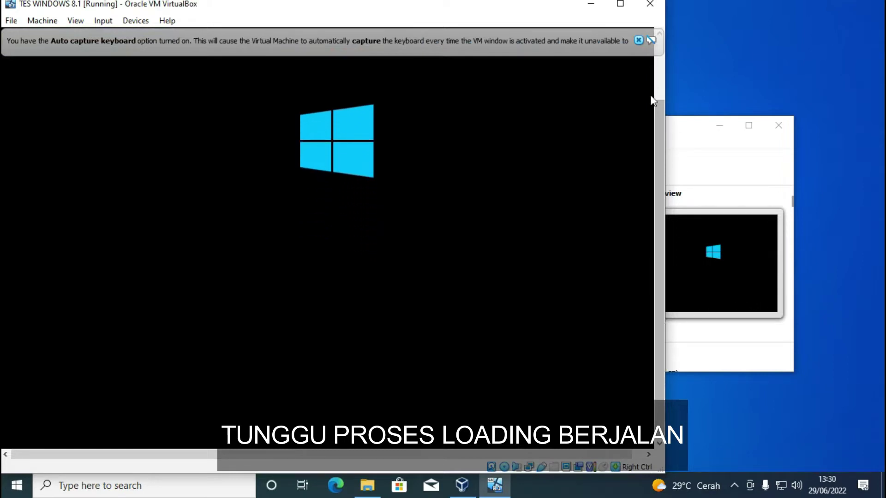
{"action": "left_click", "coordinate": [639, 40]}
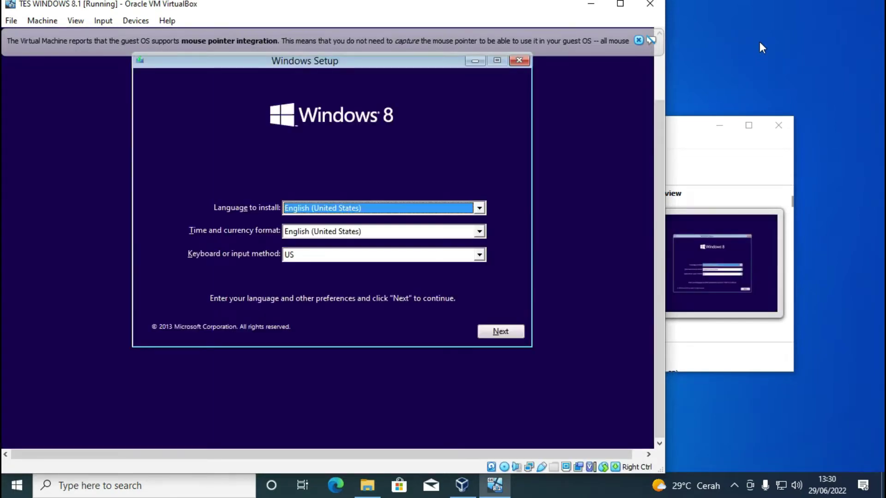
{"action": "left_click", "coordinate": [638, 40]}
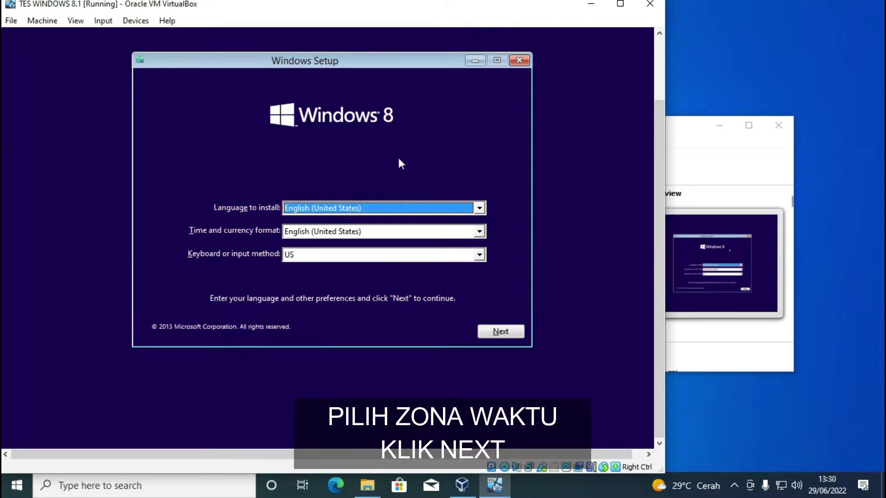
Set the Windows Setup time and currency format to Indonesian (Indonesia) and continue.
{"action": "left_click", "coordinate": [386, 229]}
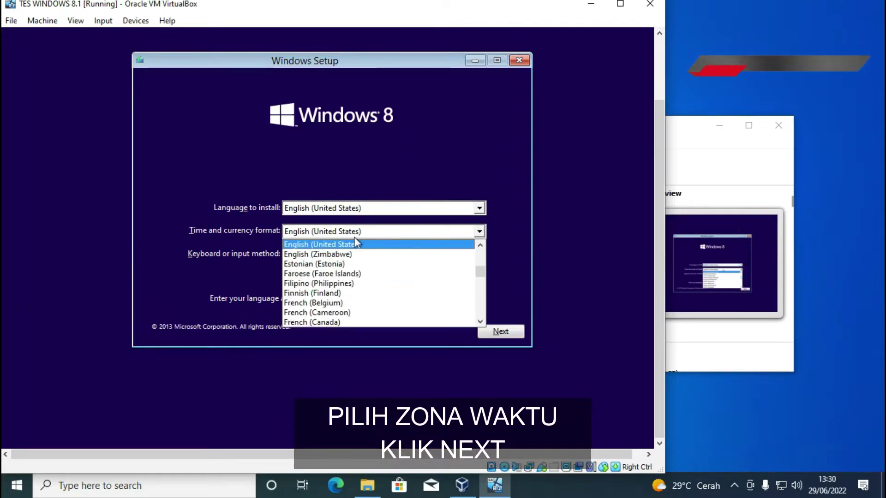
{"action": "mouse_move", "coordinate": [481, 272]}
{"action": "left_mouse_down"}
{"action": "mouse_move", "coordinate": [482, 294]}
{"action": "mouse_move", "coordinate": [483, 275]}
{"action": "left_mouse_up"}
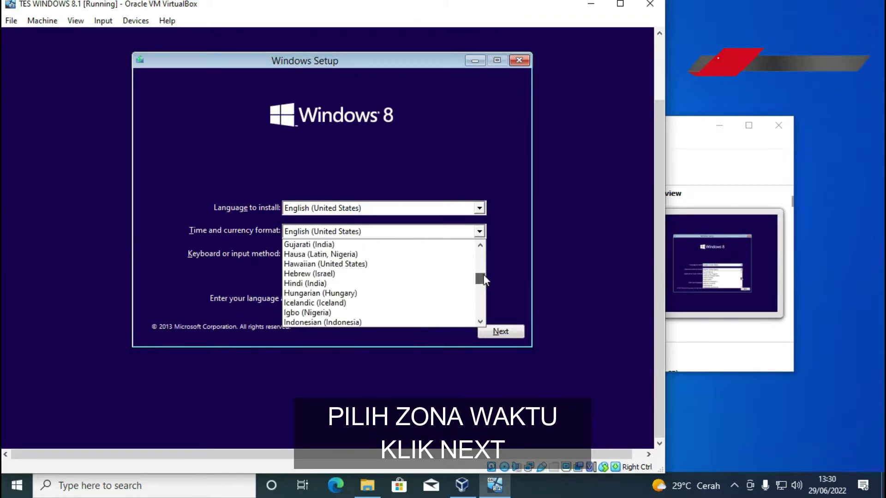
{"action": "left_click", "coordinate": [365, 322]}
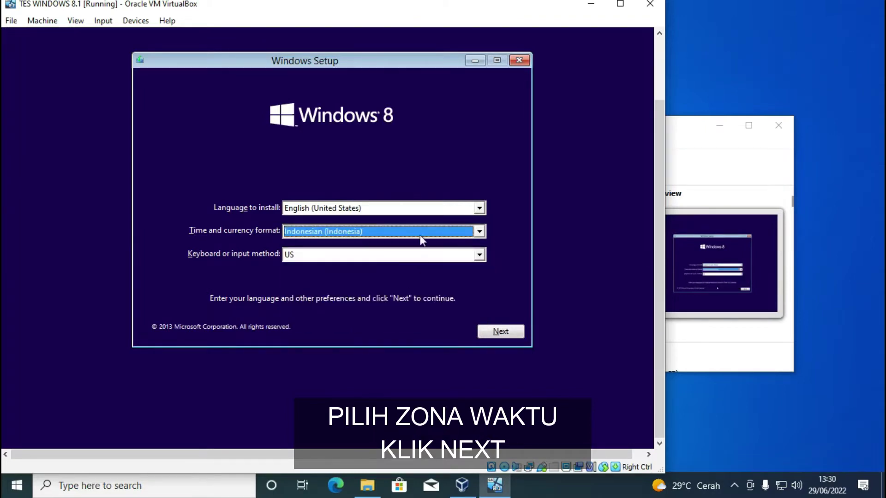
{"action": "left_click", "coordinate": [493, 330]}
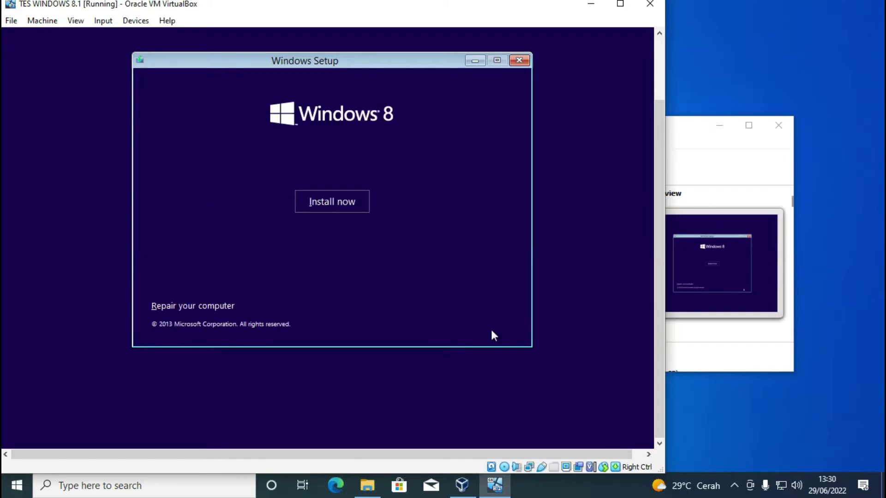
Start the Windows installation and accept the license terms.
{"action": "left_click", "coordinate": [332, 208]}
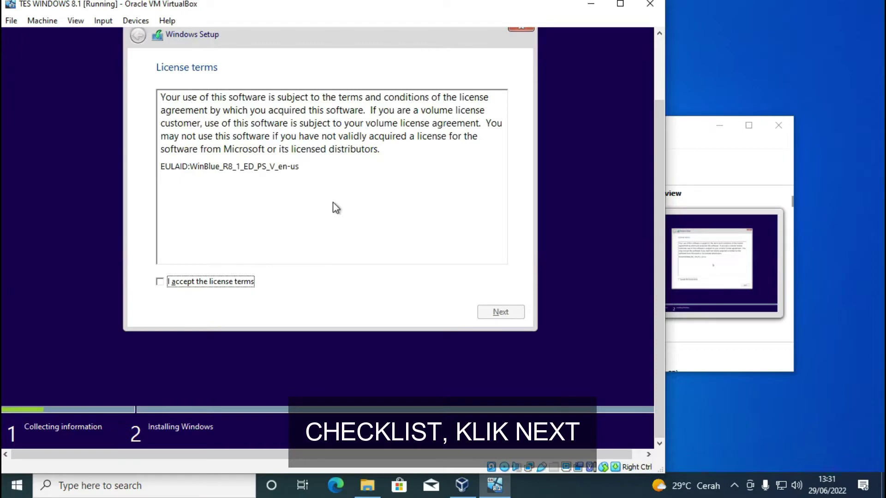
{"action": "left_click", "coordinate": [160, 282]}
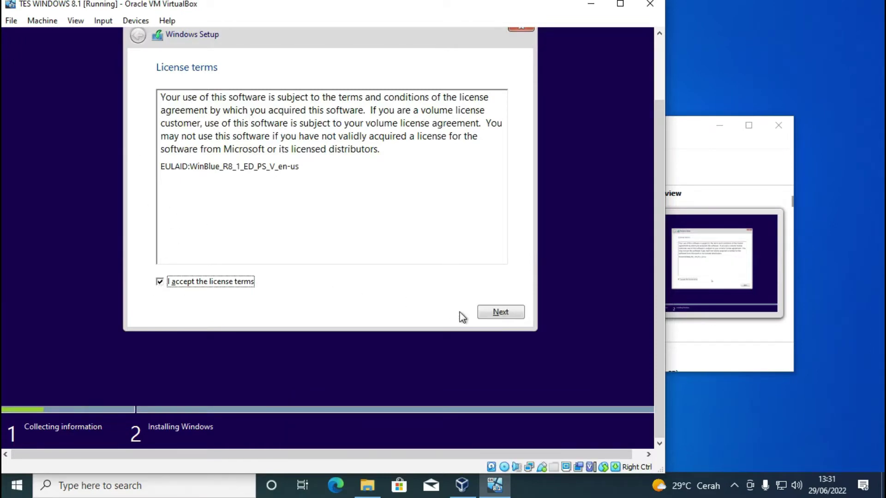
{"action": "left_click", "coordinate": [501, 313]}
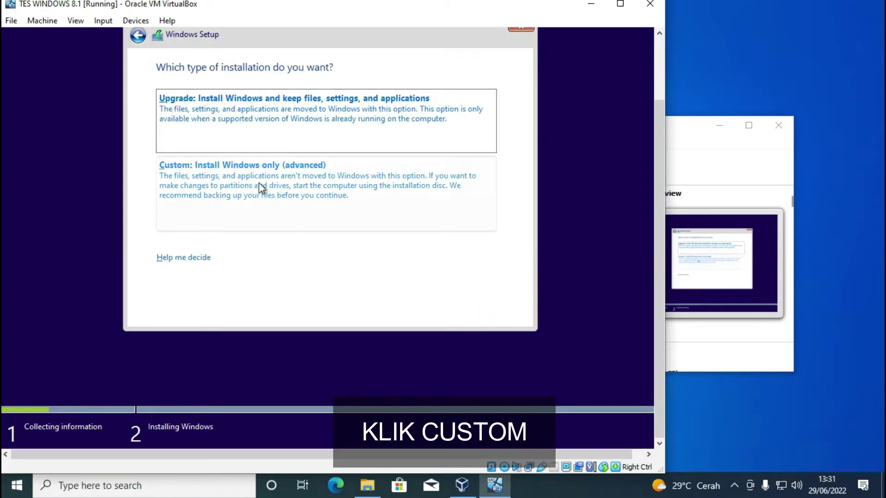
Choose the custom Windows-only installation, create a 40960 MB partition on Drive 0's unallocated space, and install to the primary partition.
{"action": "left_click", "coordinate": [287, 182]}
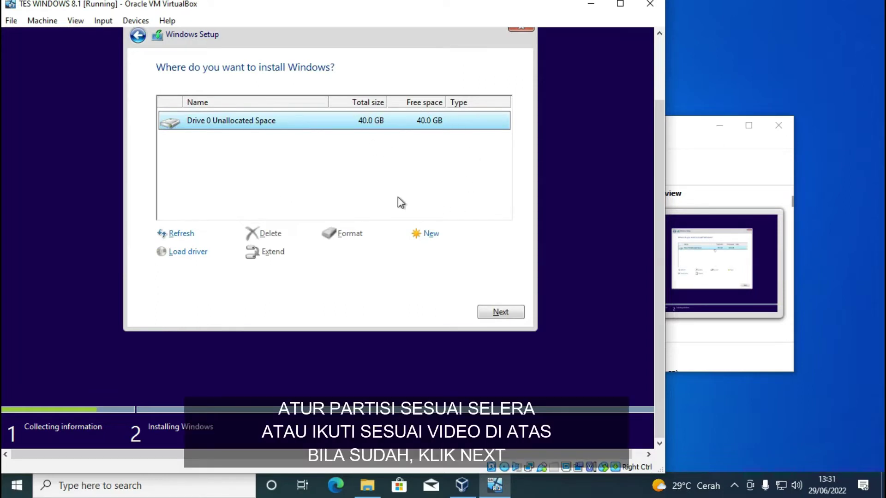
{"action": "left_click", "coordinate": [429, 235]}
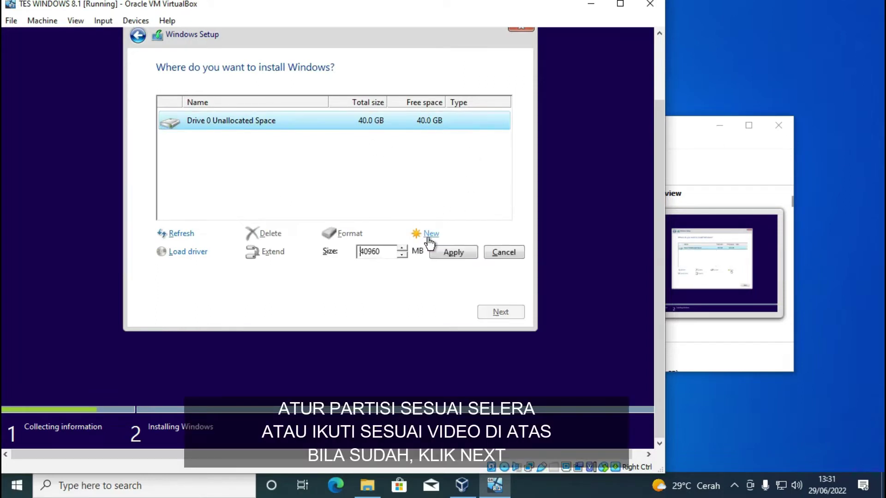
{"action": "left_click", "coordinate": [452, 254]}
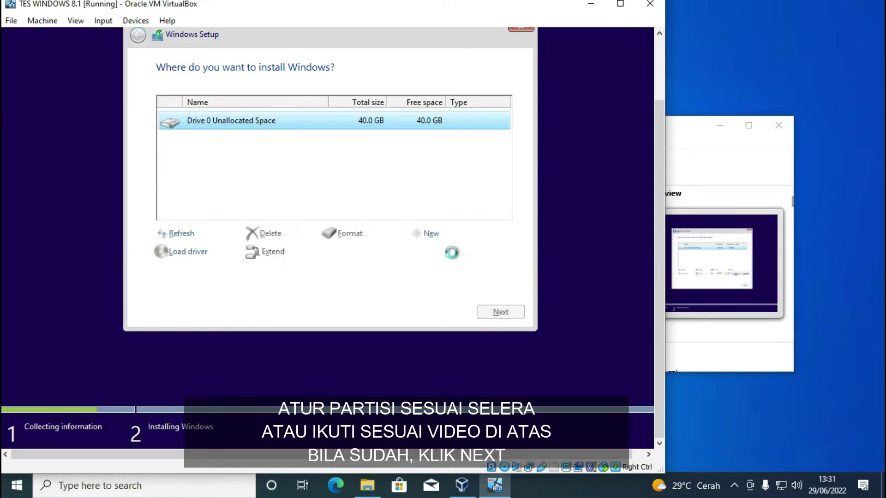
{"action": "left_click", "coordinate": [407, 254]}
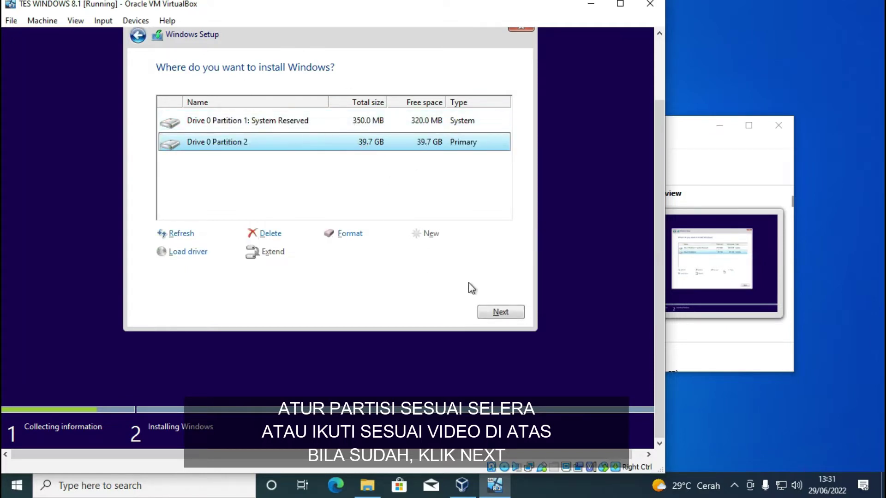
{"action": "left_click", "coordinate": [503, 314]}
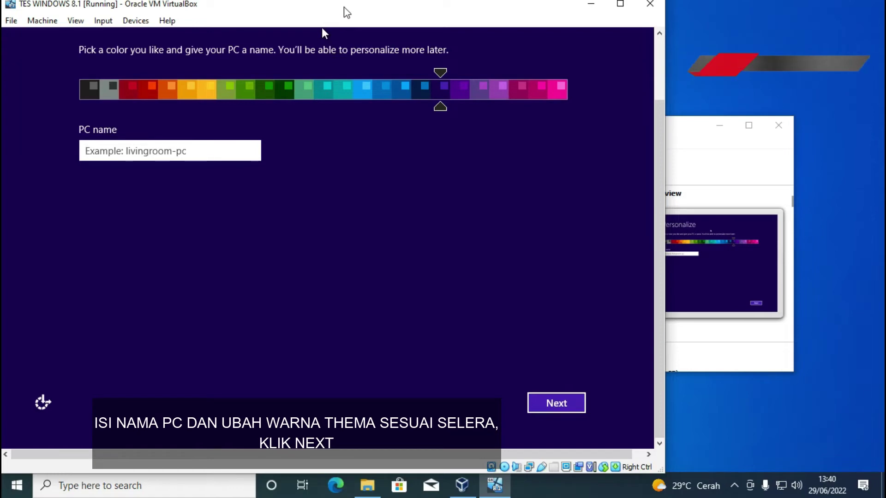
Enter the chosen PC name on the Windows personalization page.
{"action": "left_click_drag", "start_coordinate": [343, 7], "coordinate": [441, 19]}
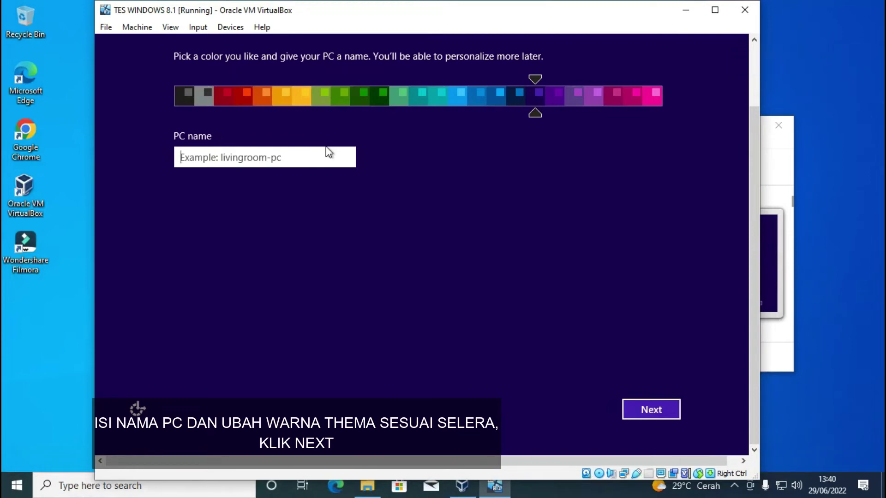
{"action": "type", "text": "ALZE"}
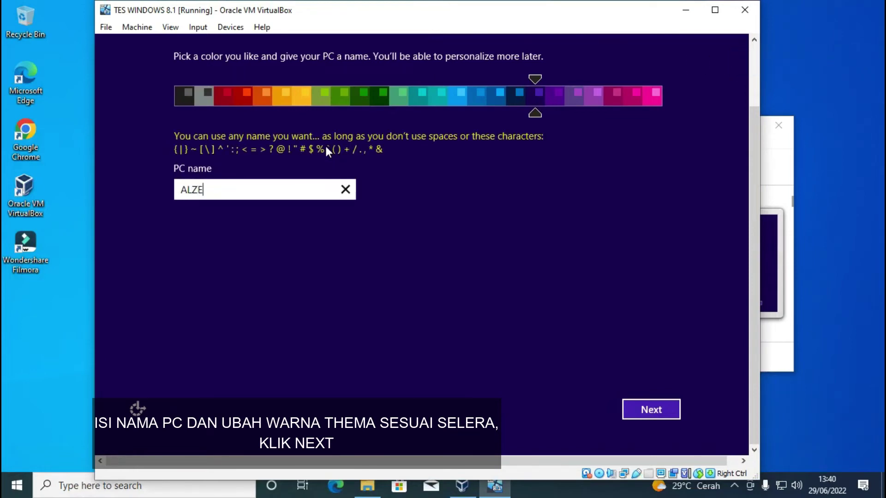
{"action": "type", "text": "IN77"}
Try several theme colors, settle on dark red, and continue the Windows setup.
{"action": "left_click", "coordinate": [226, 95]}
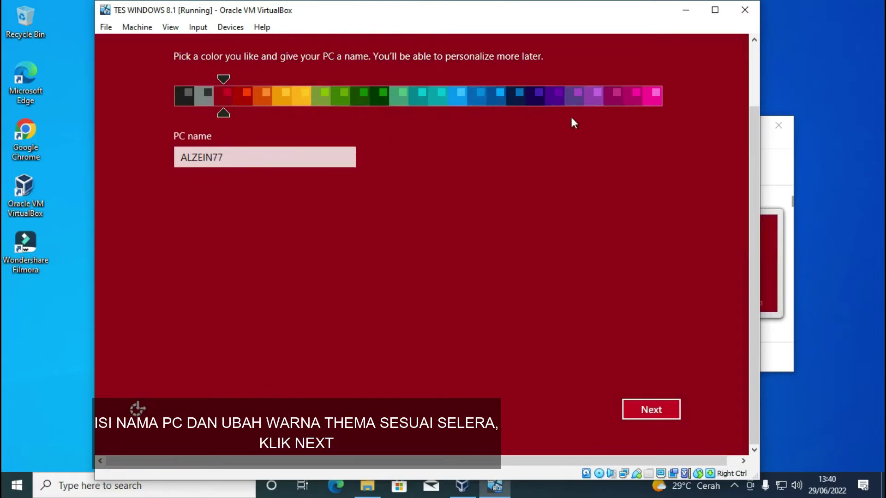
{"action": "left_click", "coordinate": [575, 93]}
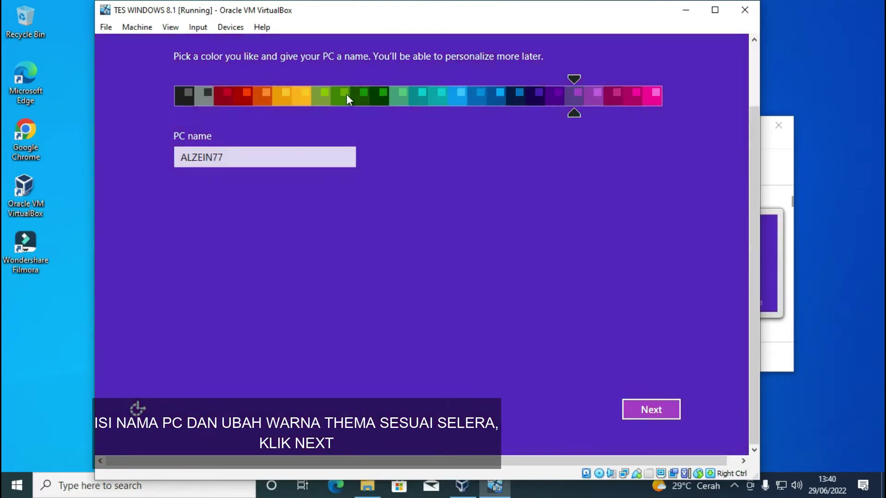
{"action": "left_click", "coordinate": [365, 97]}
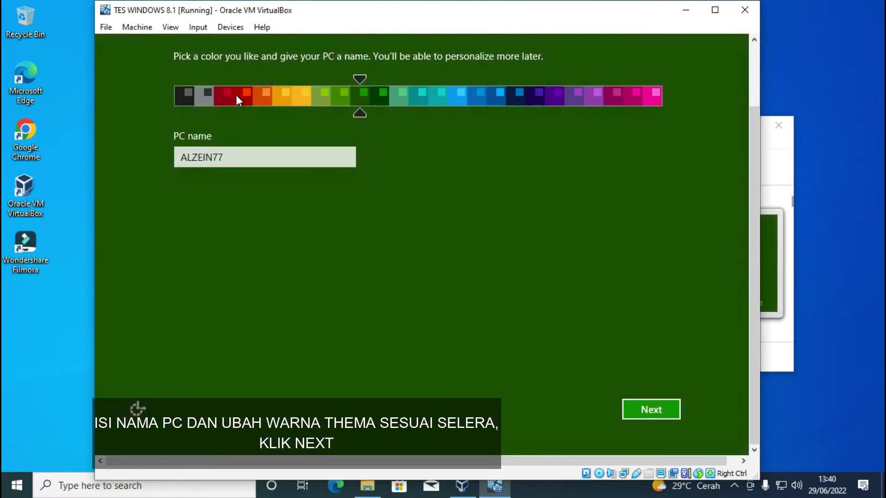
{"action": "left_click", "coordinate": [645, 102]}
{"action": "left_click", "coordinate": [223, 98]}
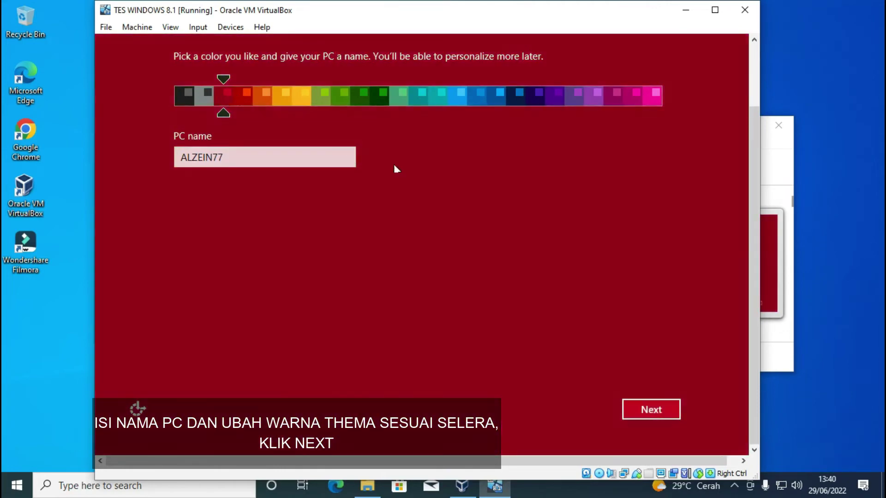
{"action": "left_click", "coordinate": [660, 411]}
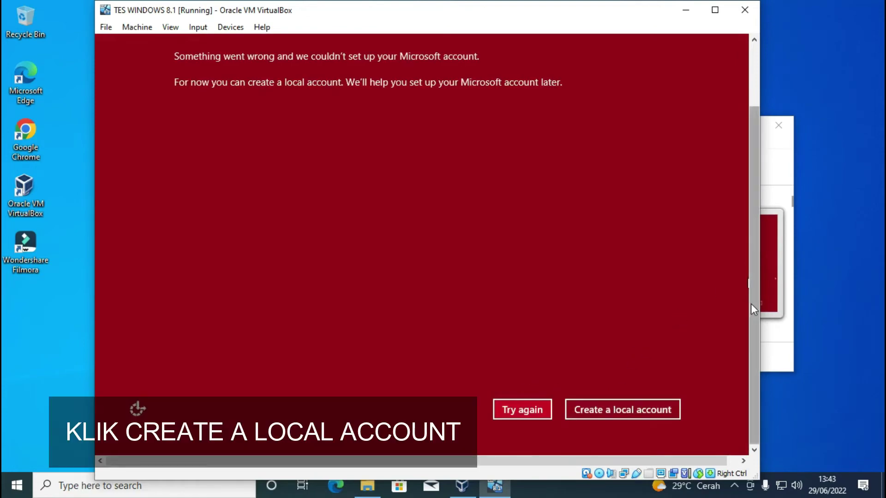
Create a local account with the chosen user name and no password, and finish the account setup.
{"action": "left_click_drag", "start_coordinate": [751, 304], "coordinate": [755, 373]}
{"action": "left_click", "coordinate": [660, 413]}
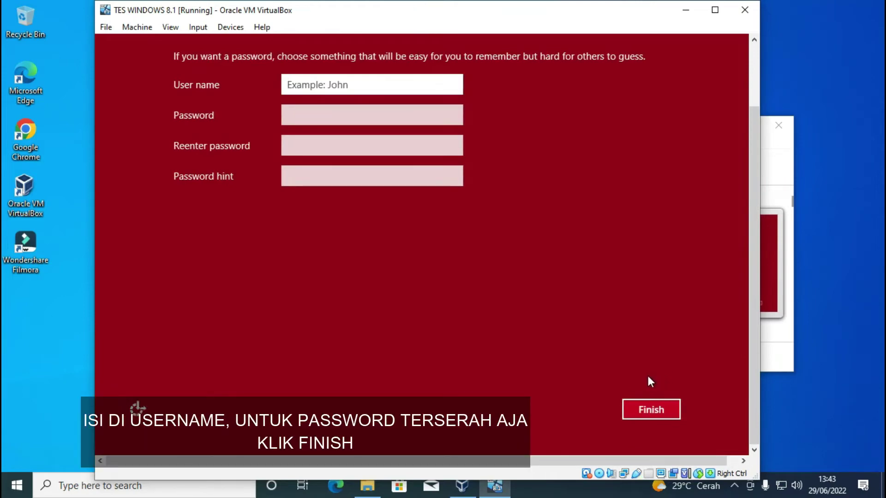
{"action": "left_click", "coordinate": [651, 407]}
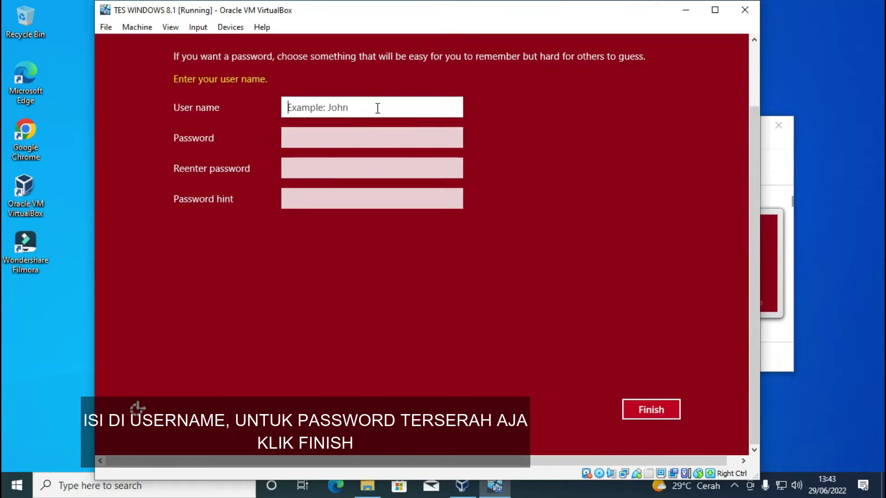
{"action": "type", "text": "AL"}
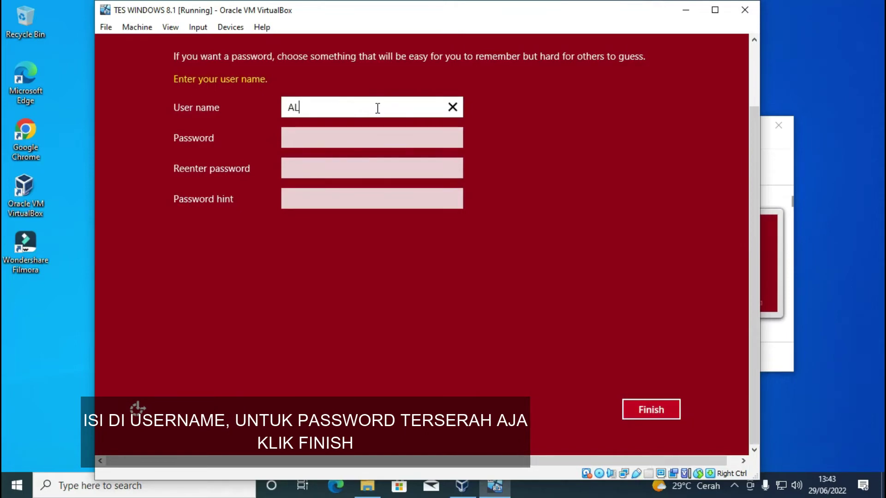
{"action": "type", "text": " ZEIN77"}
{"action": "left_click", "coordinate": [638, 415]}
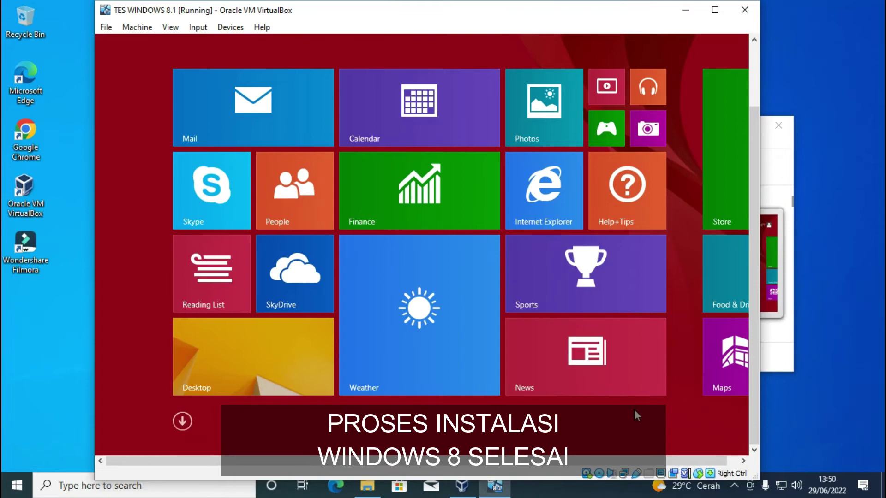
Maximize the virtual machine window, visit the Windows 8.1 desktop and return to the Start screen.
{"action": "left_click", "coordinate": [716, 9]}
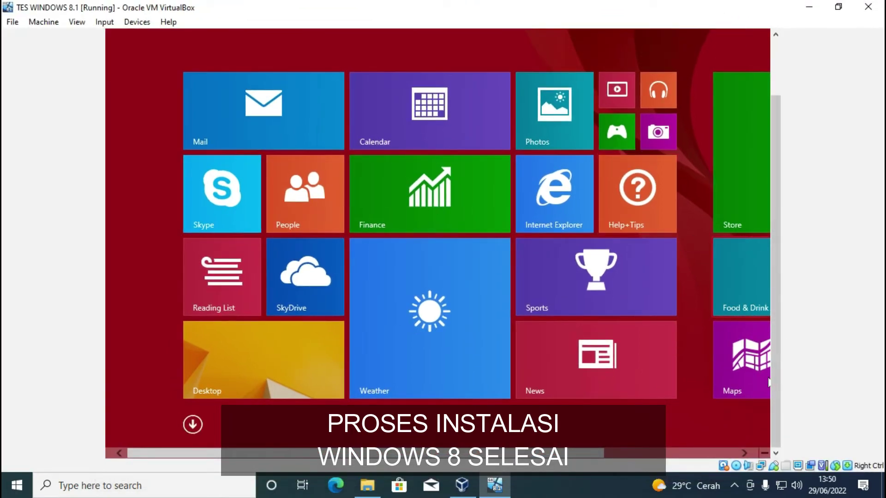
{"action": "left_click_drag", "start_coordinate": [509, 455], "coordinate": [409, 435]}
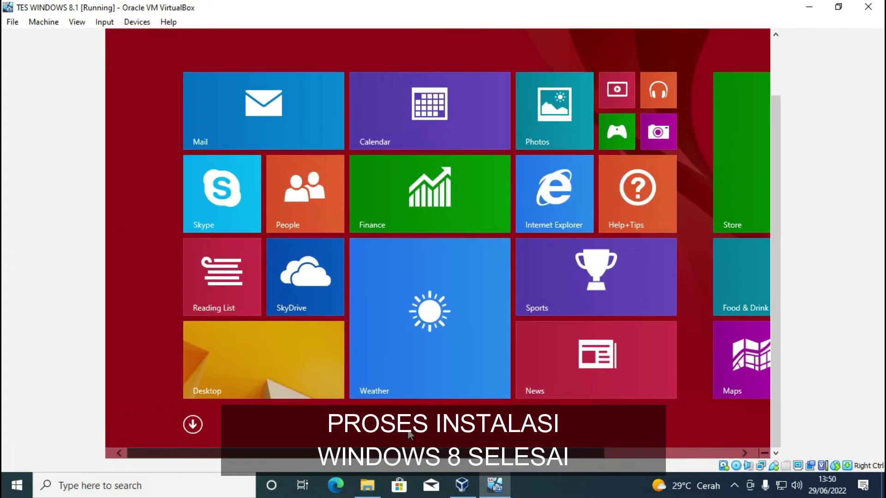
{"action": "left_click", "coordinate": [282, 369]}
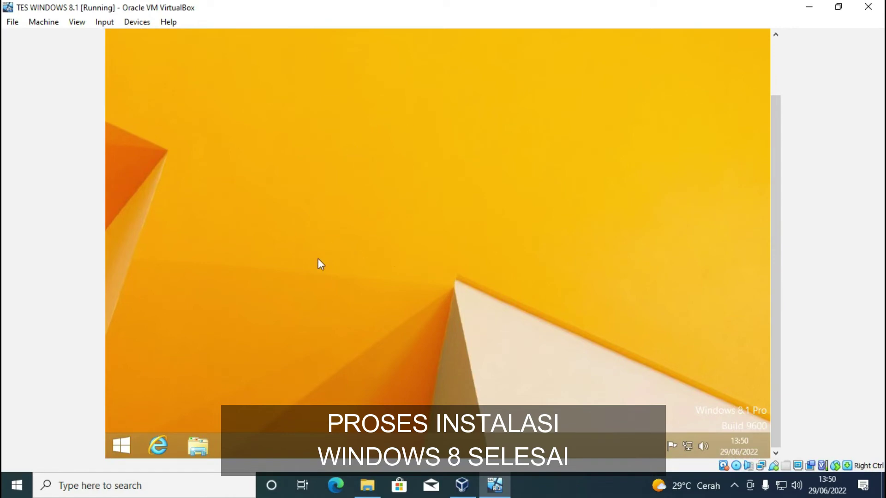
{"action": "left_click", "coordinate": [126, 442]}
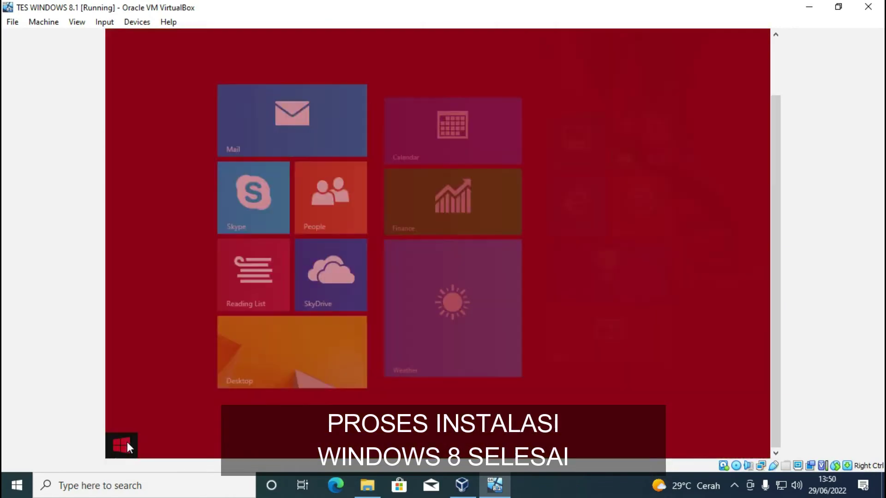
From the Windows 8.1 desktop, expand This PC in File Explorer to view its folders and drives, and minimize the window.
{"action": "left_click", "coordinate": [258, 364]}
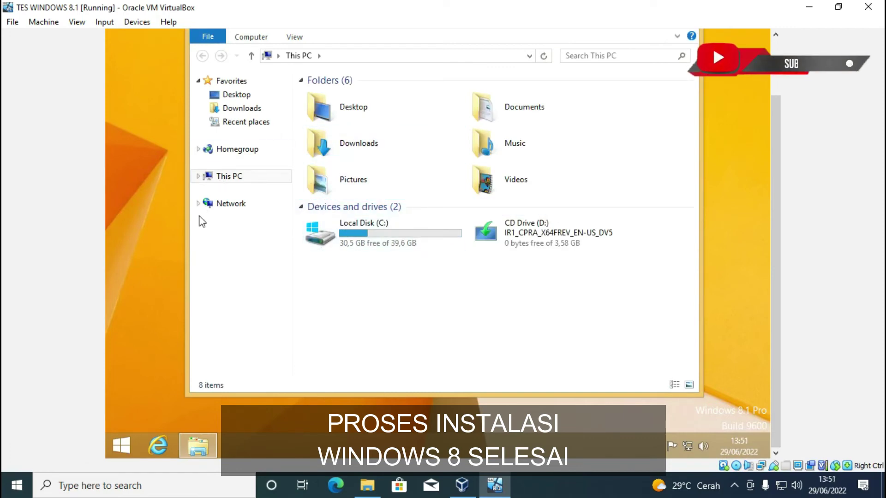
{"action": "left_click", "coordinate": [199, 178]}
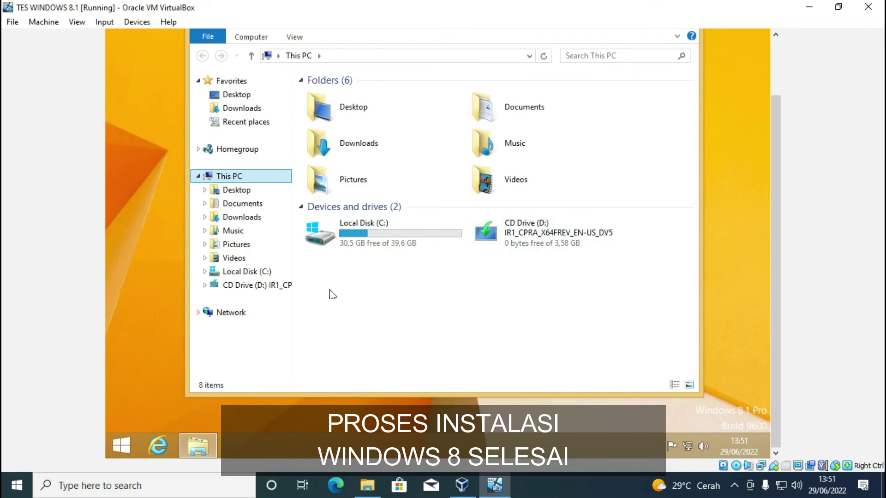
{"action": "left_click", "coordinate": [198, 444]}
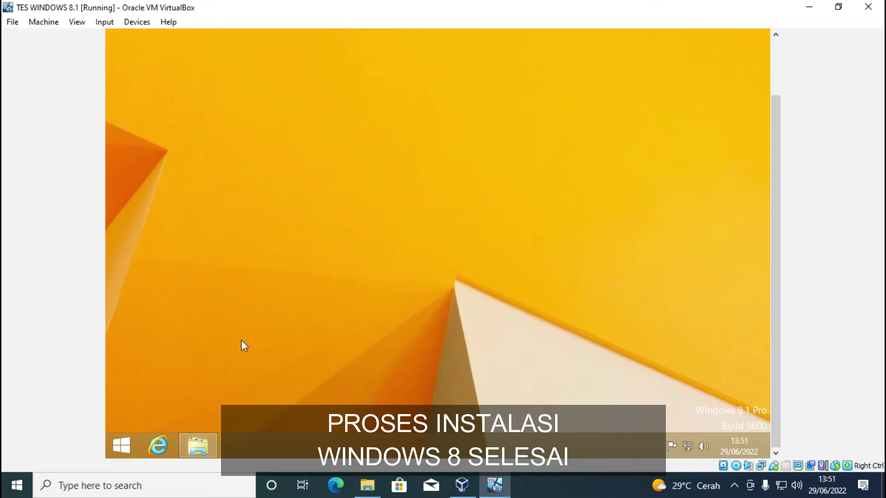
Look through all the app tiles on the Windows 8.1 Start screen.
{"action": "left_click", "coordinate": [127, 437]}
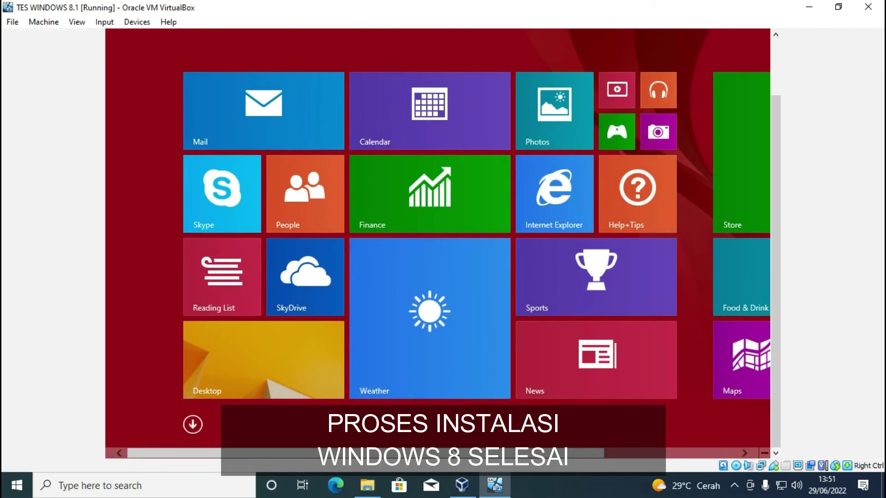
{"action": "scroll", "coordinate": [437, 235], "scroll_direction": "down", "scroll_amount": 2}
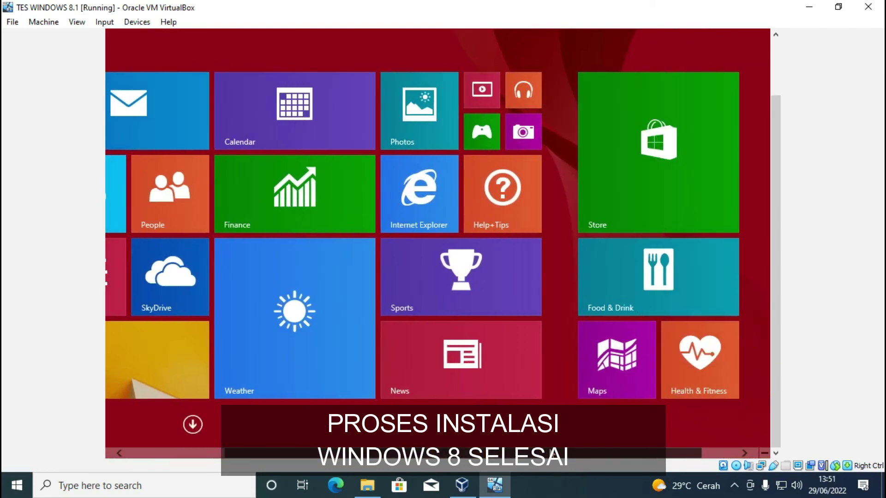
{"action": "scroll", "coordinate": [601, 456], "scroll_direction": "down", "scroll_amount": 1}
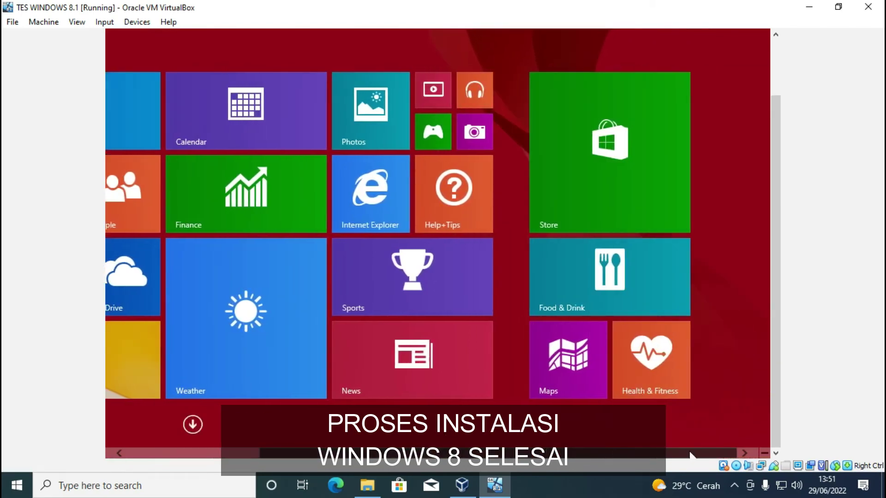
{"action": "scroll", "coordinate": [696, 456], "scroll_direction": "up", "scroll_amount": 3}
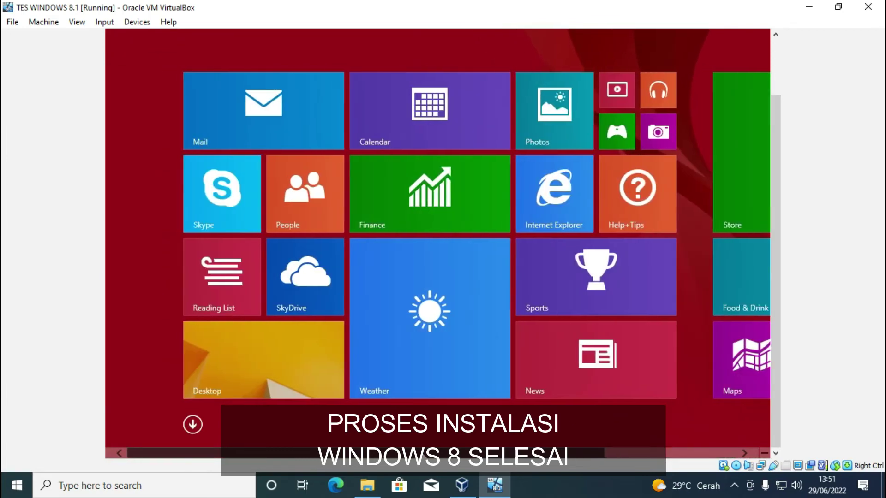
{"action": "scroll", "coordinate": [475, 359], "scroll_direction": "down", "scroll_amount": 3}
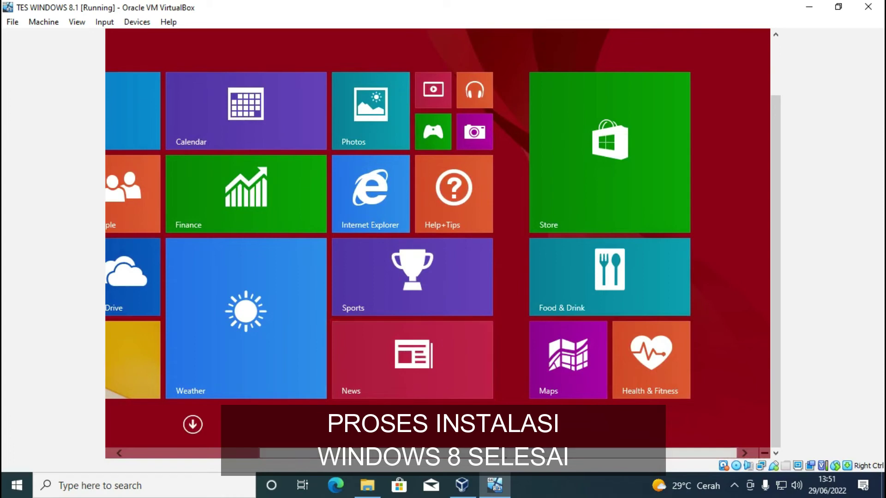
Search the full apps list for "CON", open Control Panel to view it, and close it to return to the Start screen.
{"action": "left_click", "coordinate": [201, 425]}
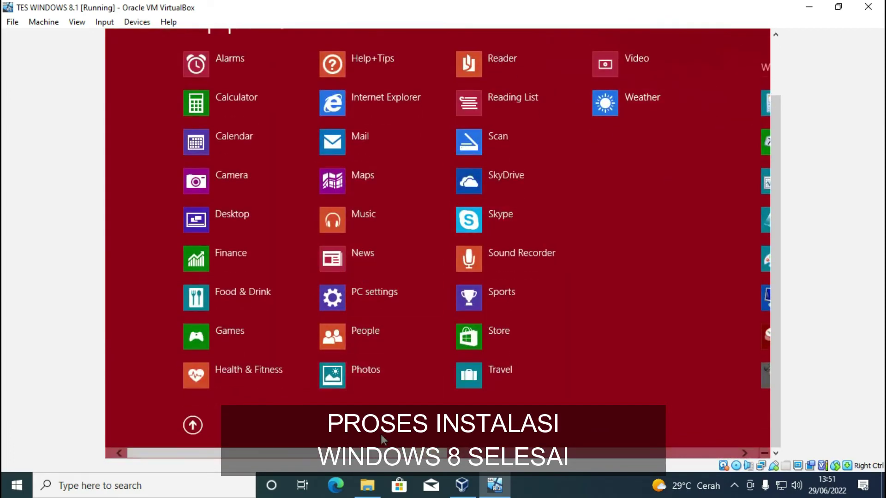
{"action": "left_click_drag", "start_coordinate": [391, 453], "coordinate": [300, 427]}
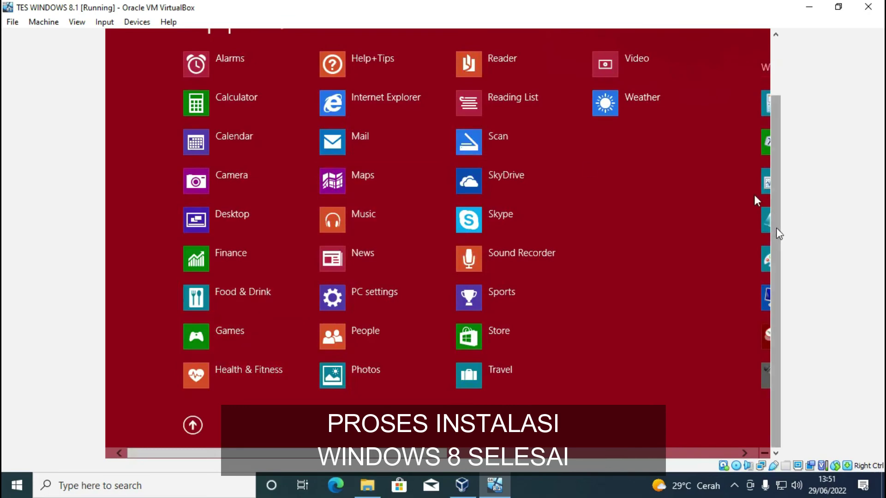
{"action": "left_click_drag", "start_coordinate": [776, 228], "coordinate": [782, 135]}
{"action": "left_click", "coordinate": [683, 79]}
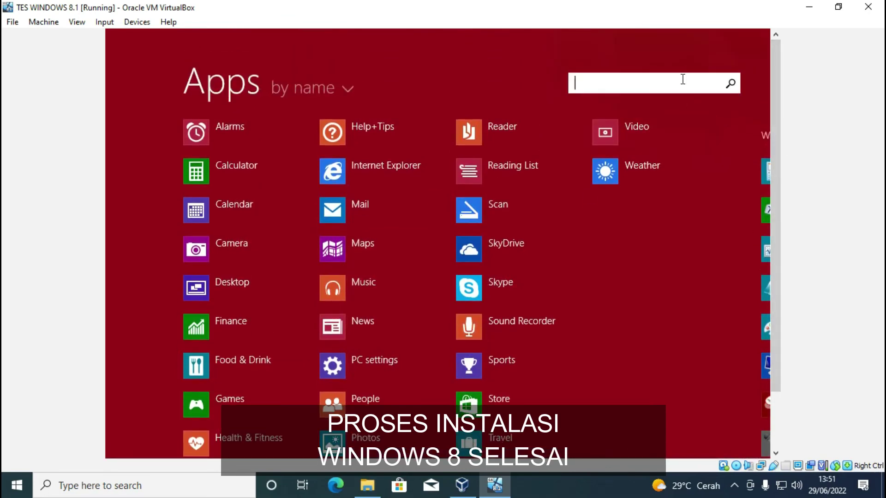
{"action": "type", "text": "CON"}
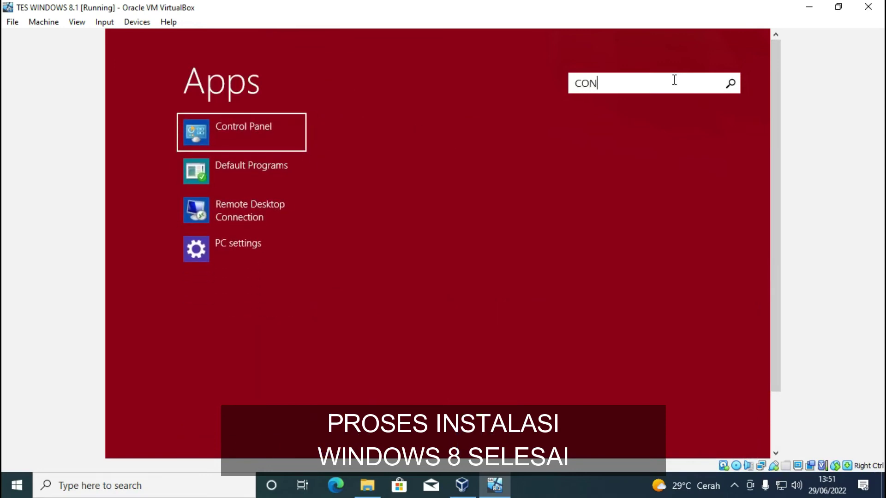
{"action": "left_click", "coordinate": [228, 136]}
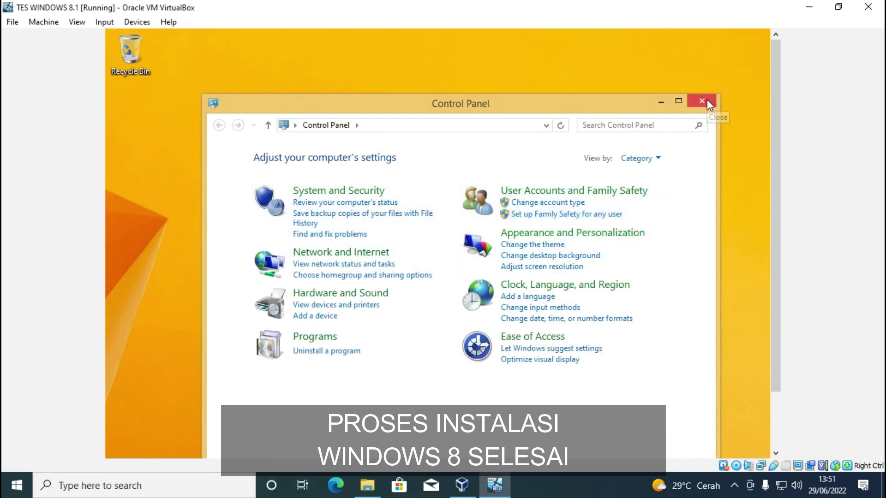
{"action": "left_click", "coordinate": [708, 102]}
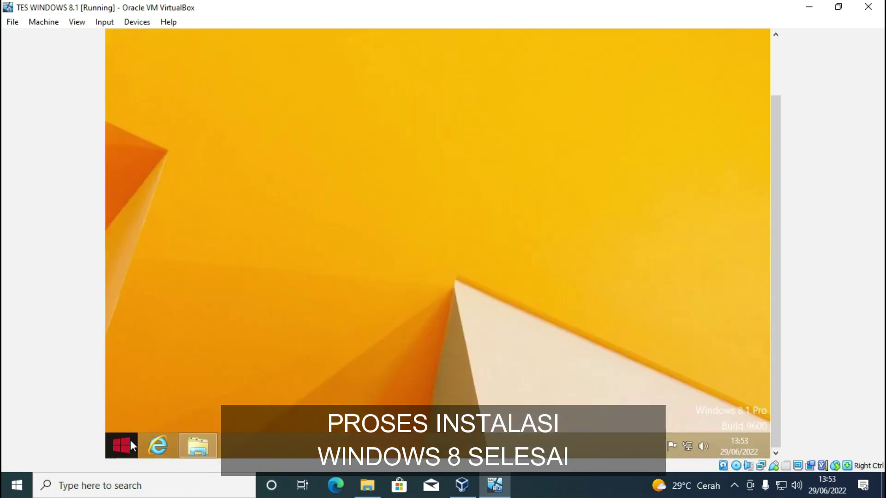
{"action": "left_click", "coordinate": [130, 441]}
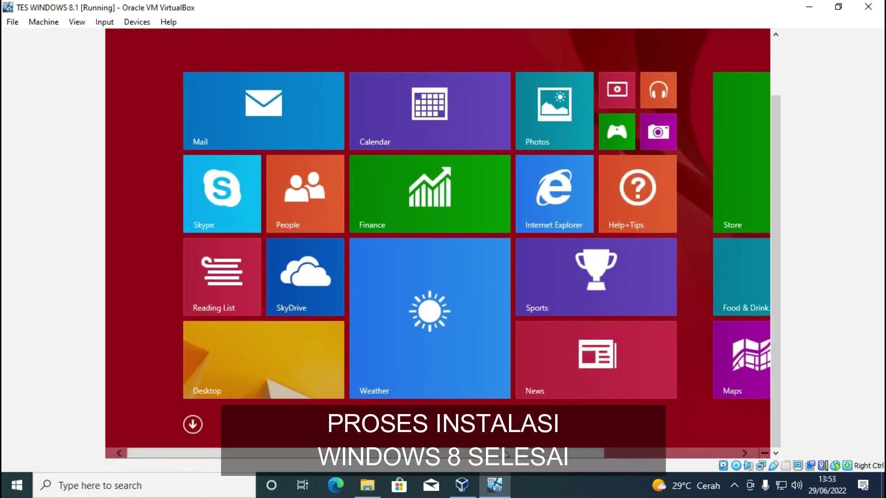
View the Devices charm's Play, Print and Project options from the Start screen, and dismiss the pane.
{"action": "scroll", "coordinate": [608, 433], "scroll_direction": "down", "scroll_amount": 5}
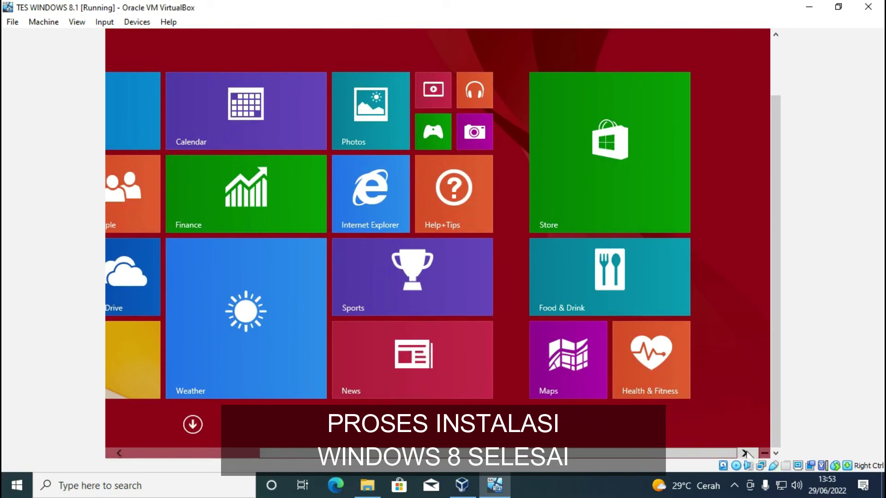
{"action": "mouse_move", "coordinate": [769, 447]}
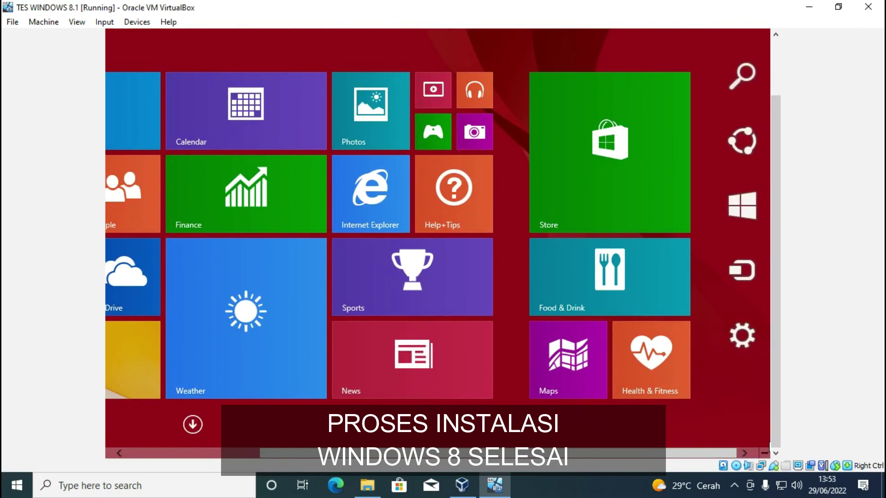
{"action": "left_click", "coordinate": [750, 278]}
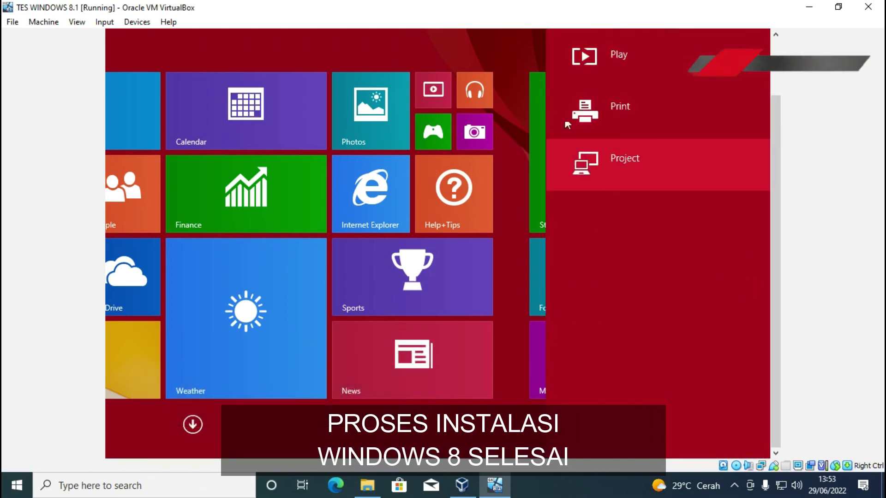
{"action": "left_click", "coordinate": [510, 64]}
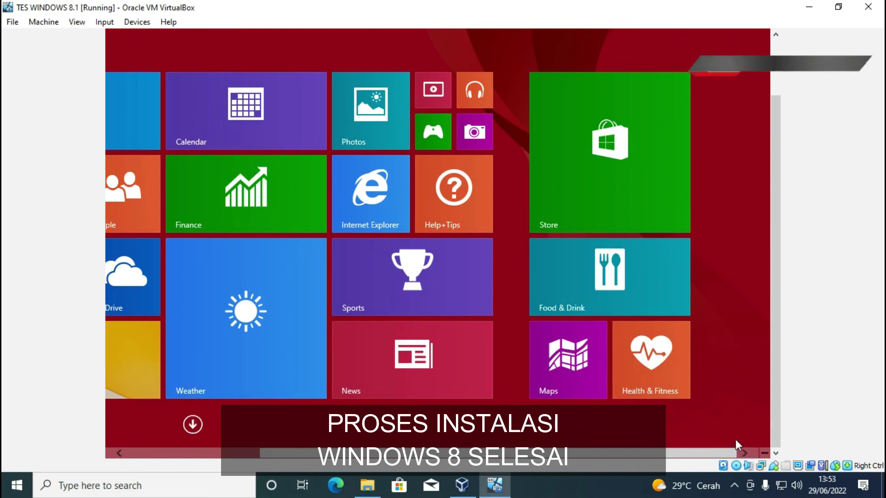
Sign out of the Windows 8.1 user account from the Start screen.
{"action": "mouse_move", "coordinate": [766, 453]}
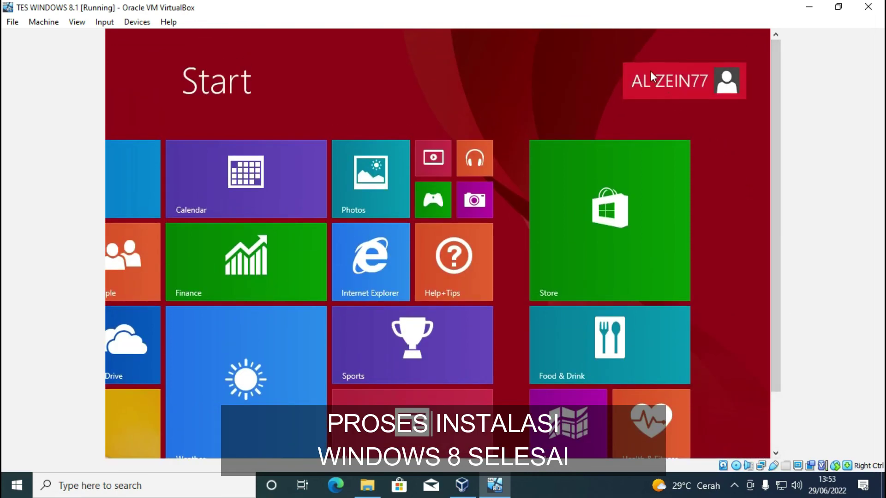
{"action": "left_click", "coordinate": [651, 74]}
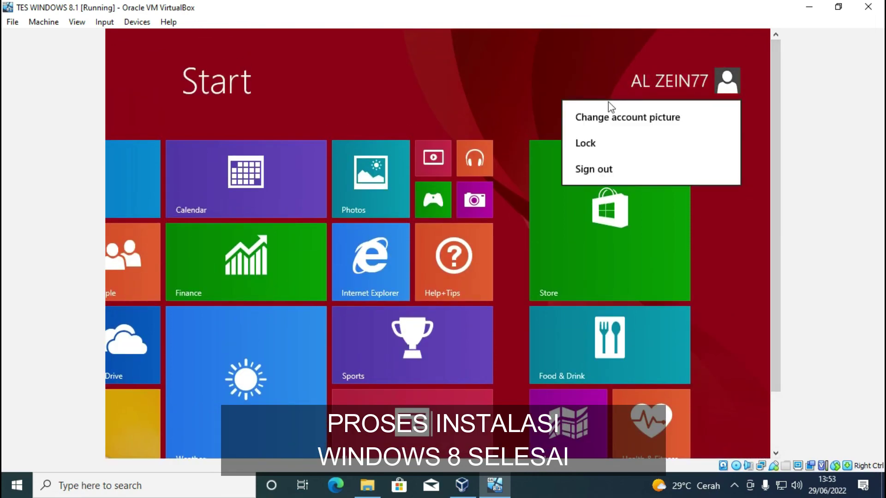
{"action": "left_click", "coordinate": [585, 170]}
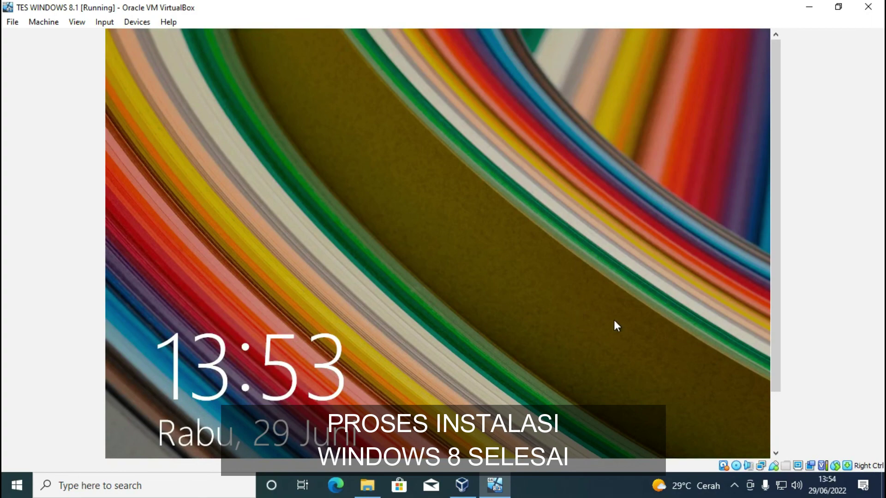
Dismiss the Windows 8.1 lock screen and shut down the virtual machine from the sign-in screen.
{"action": "left_click_drag", "start_coordinate": [773, 301], "coordinate": [780, 406]}
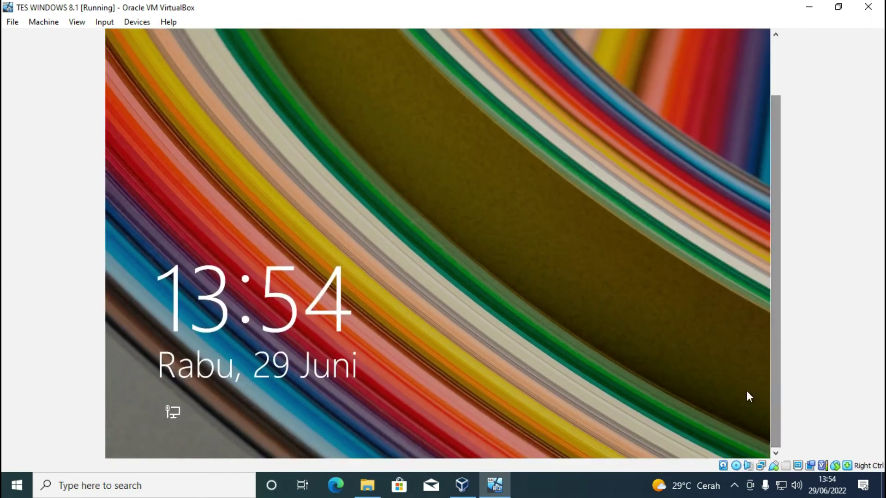
{"action": "left_click", "coordinate": [476, 286]}
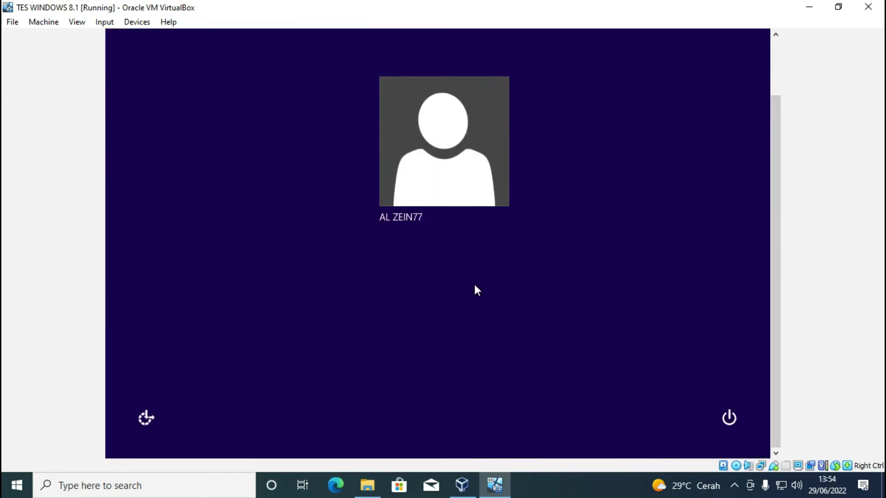
{"action": "left_click", "coordinate": [730, 421]}
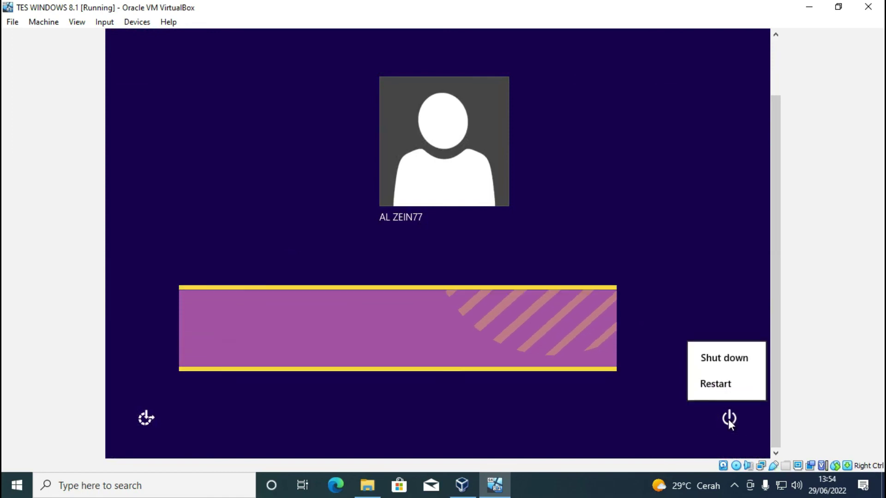
{"action": "left_click", "coordinate": [722, 358]}
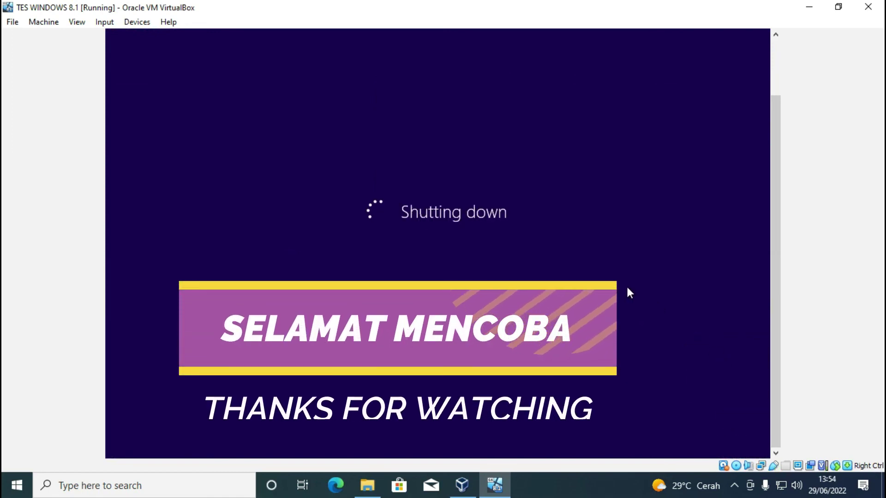